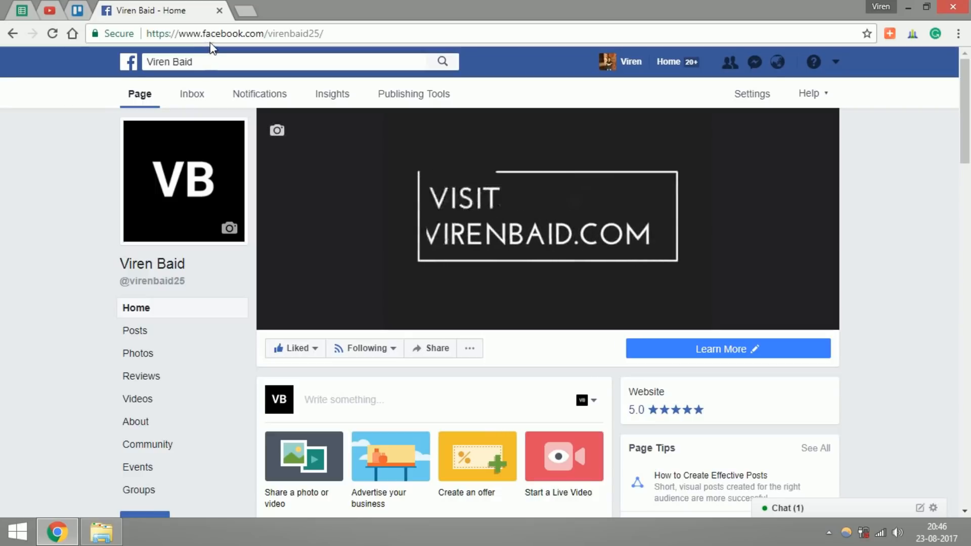
click(214, 37)
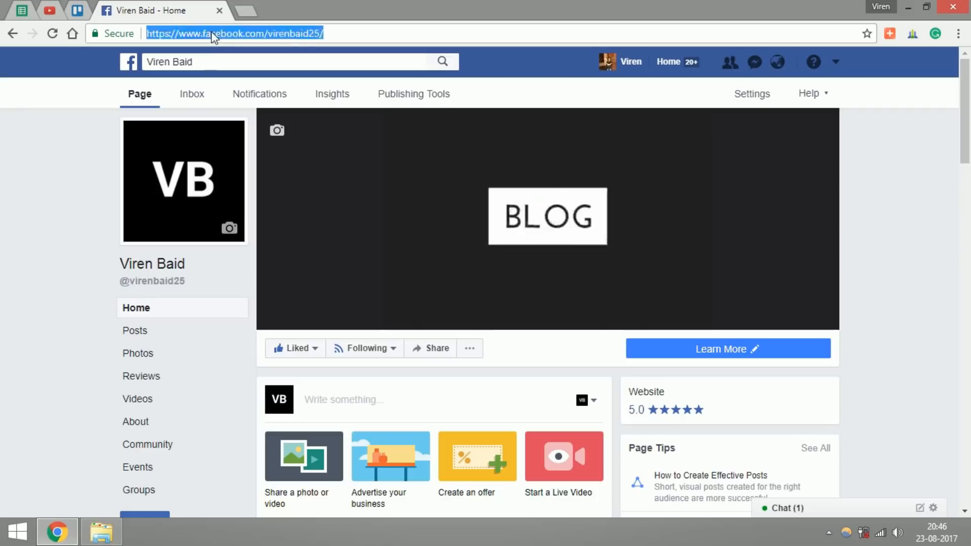
text(https://forbusiness.snapchat.com/)
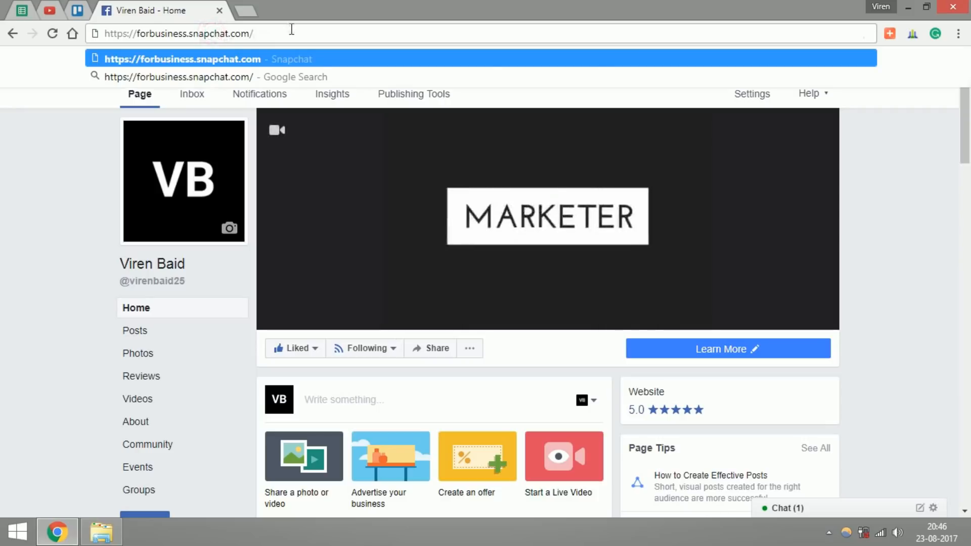
key(Return)
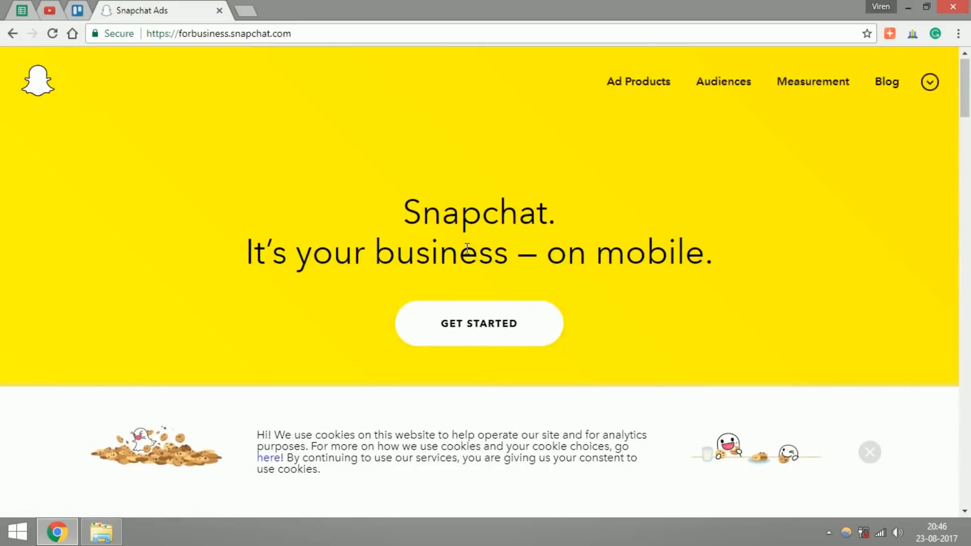
Step: Dismiss the cookie notice and start signing up to buy Snap Ads through Get Started
scroll(466, 248, down, 3)
scroll(466, 247, up, 3)
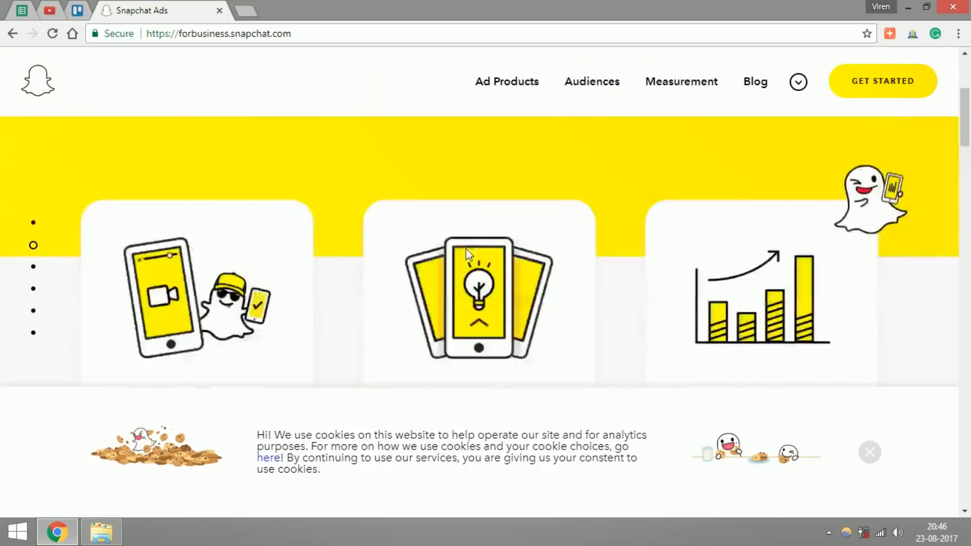
click(878, 456)
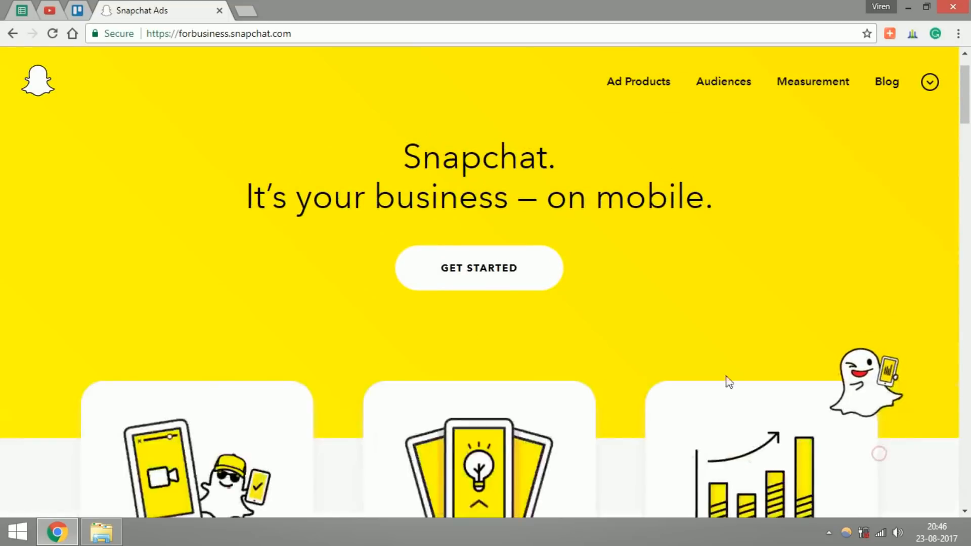
click(506, 277)
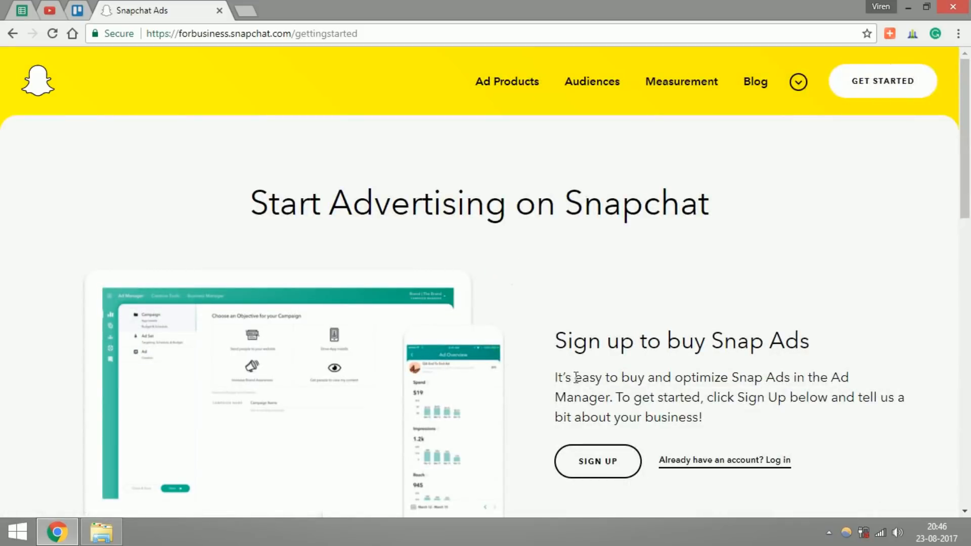
click(589, 469)
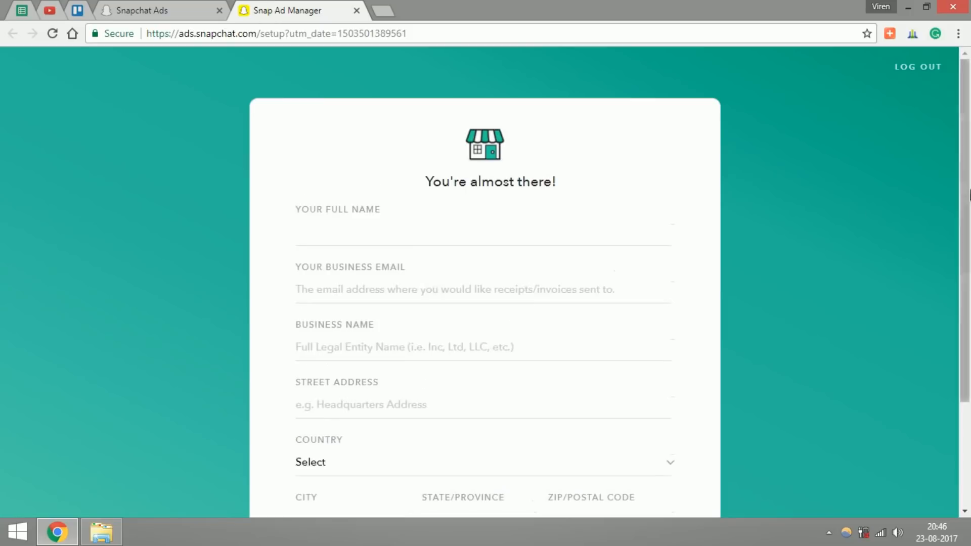
Step: Fill in the full name, business email and business name on the advertiser setup form
scroll(965, 184, down, 1)
click(329, 210)
text(Viren Baid)
key(Tab)
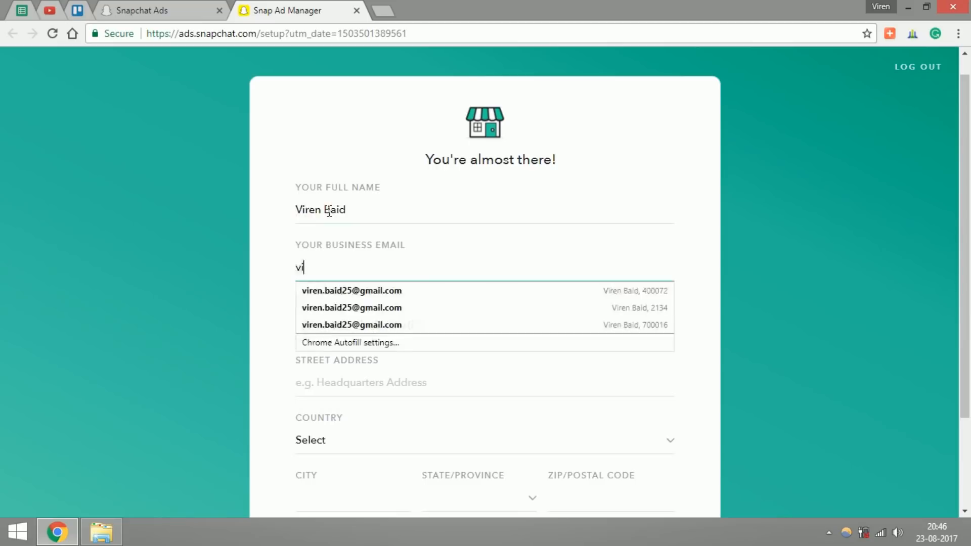
scroll(329, 212, down, 2)
click(481, 354)
click(405, 288)
Step: Complete the business address details on the setup form and submit it to get started
click(480, 412)
scroll(486, 323, down, 4)
click(485, 323)
scroll(534, 487, down, 1)
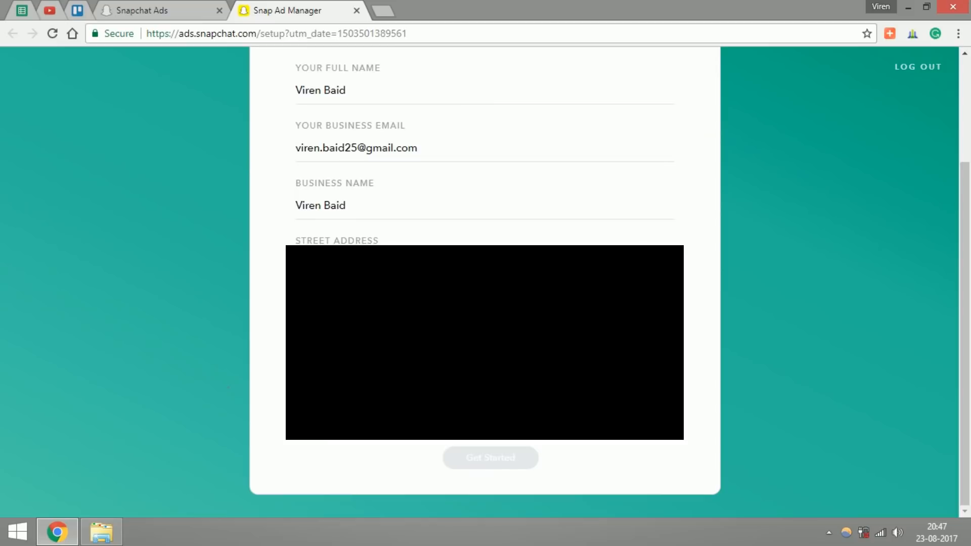
click(475, 455)
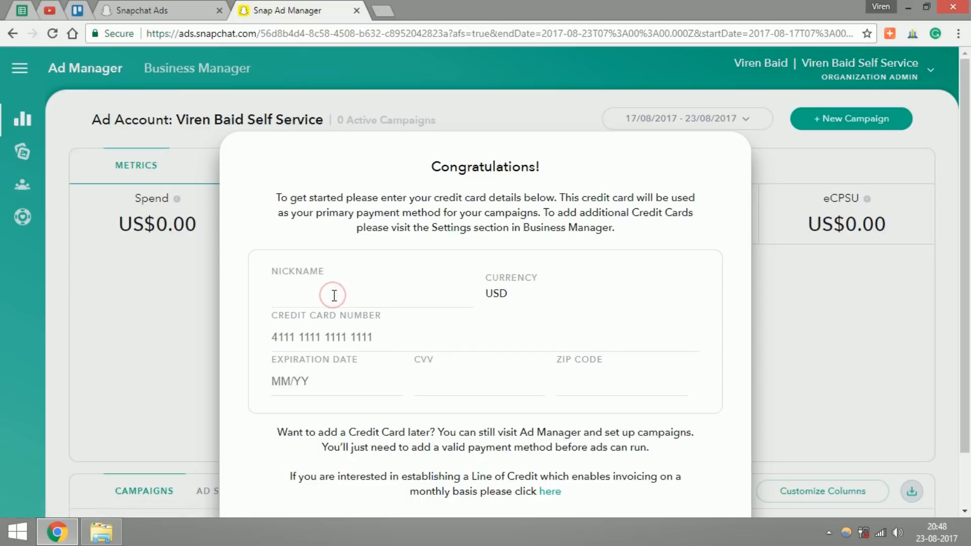
Step: Fill in the nickname and credit card details on the payment form and close it
text(Viren Baid)
key(Tab)
scroll(485, 283, down, 2)
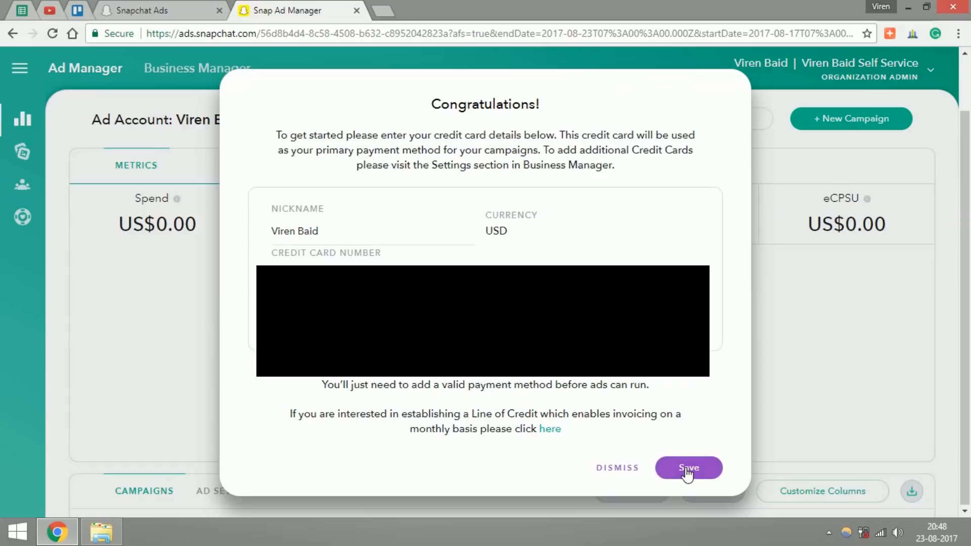
click(633, 469)
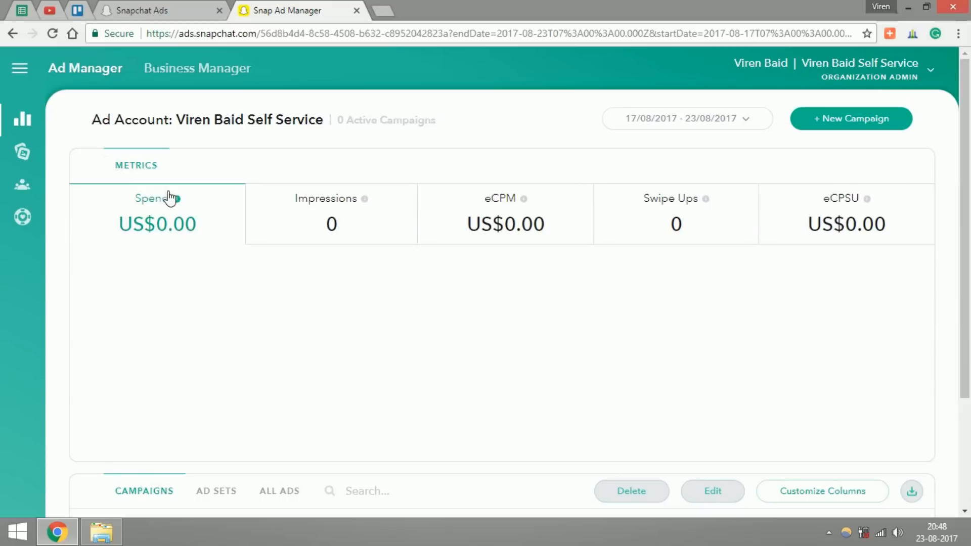
Step: Examine the Ad Manager navigation sections, the account list, and the dashboard's metrics and campaigns areas
click(23, 68)
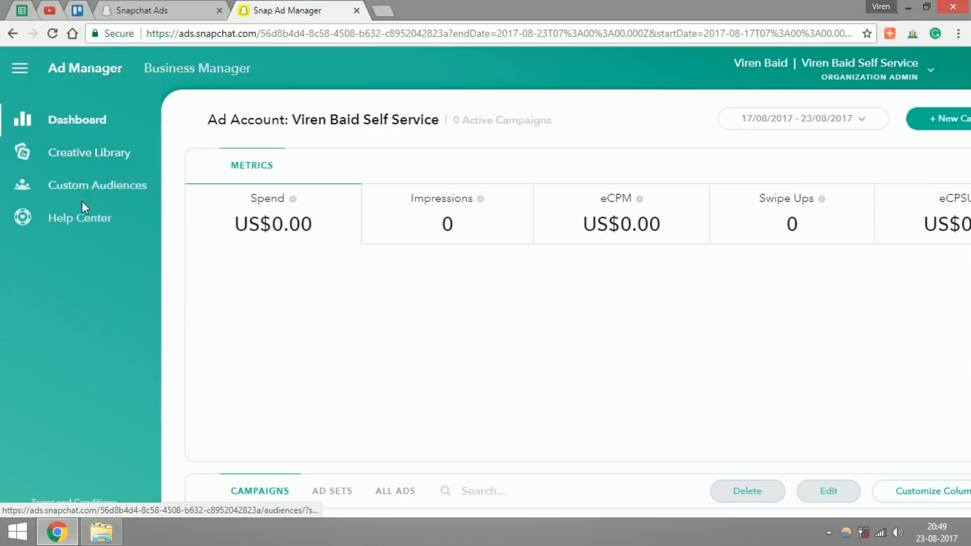
click(931, 73)
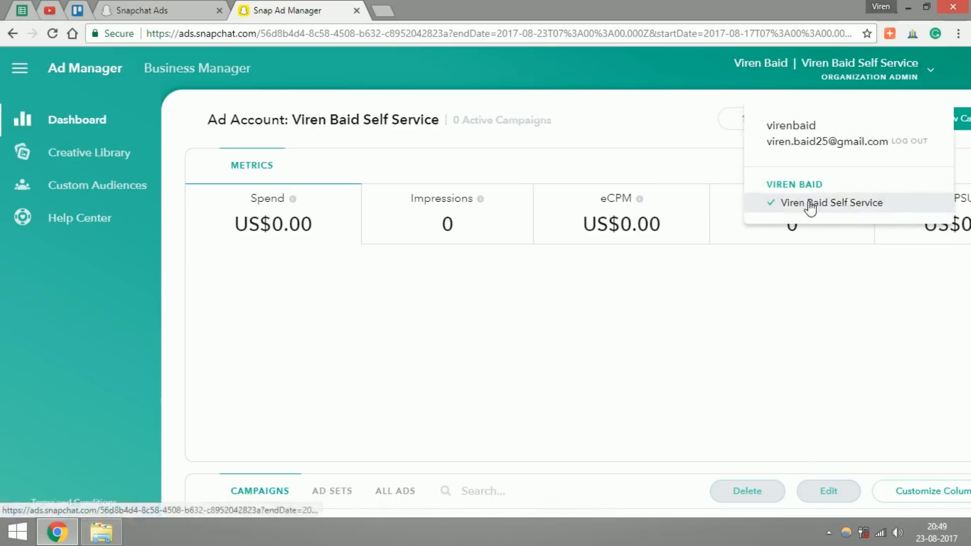
click(358, 334)
scroll(241, 354, down, 3)
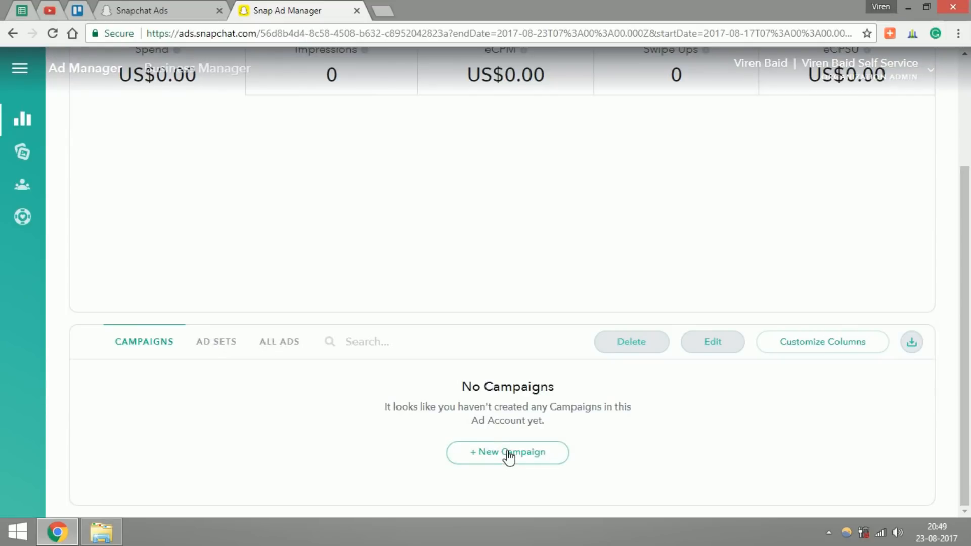
scroll(967, 344, up, 2)
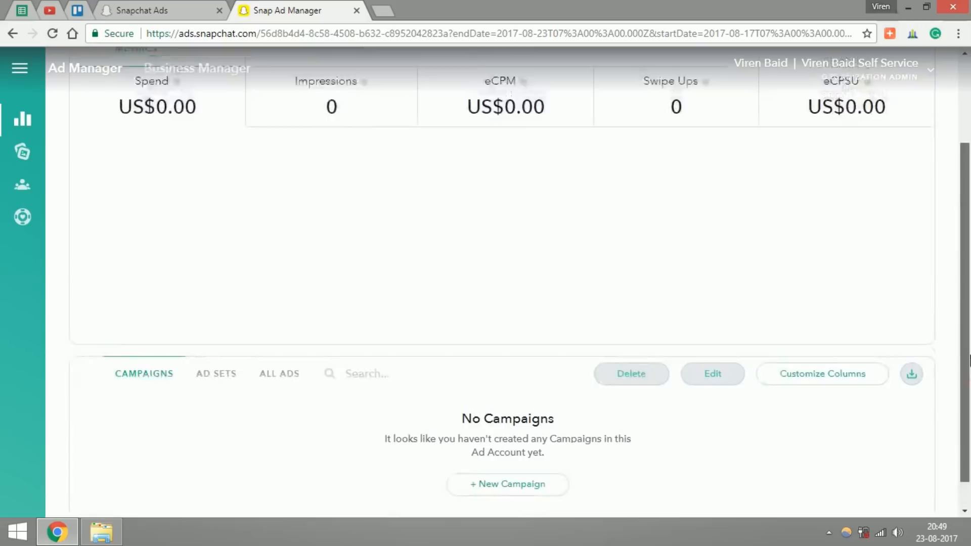
drag(968, 339, 969, 293)
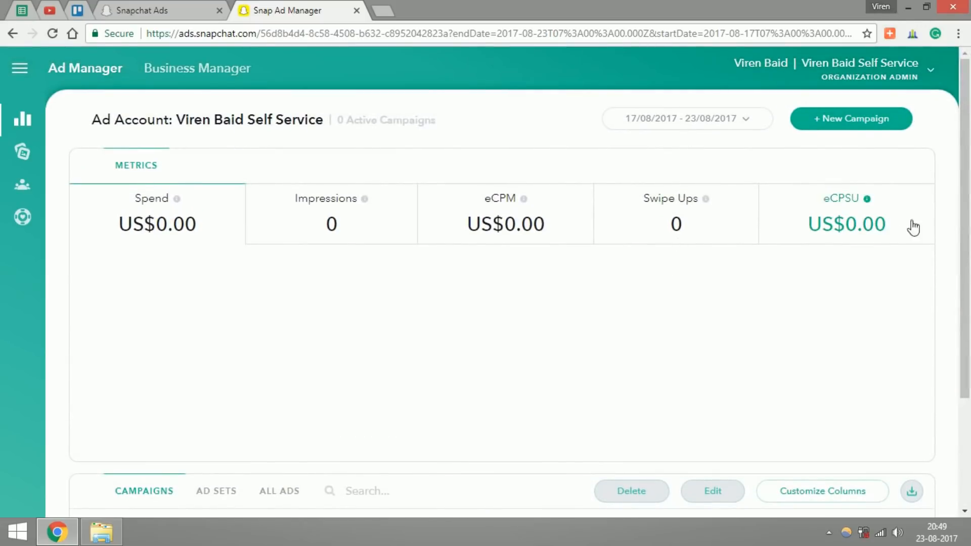
scroll(969, 255, down, 1)
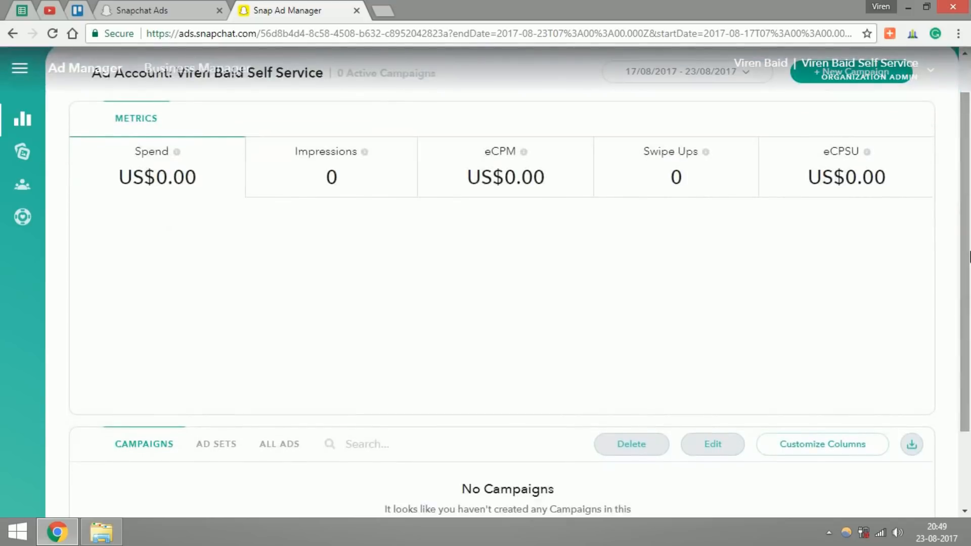
drag(968, 307, 969, 248)
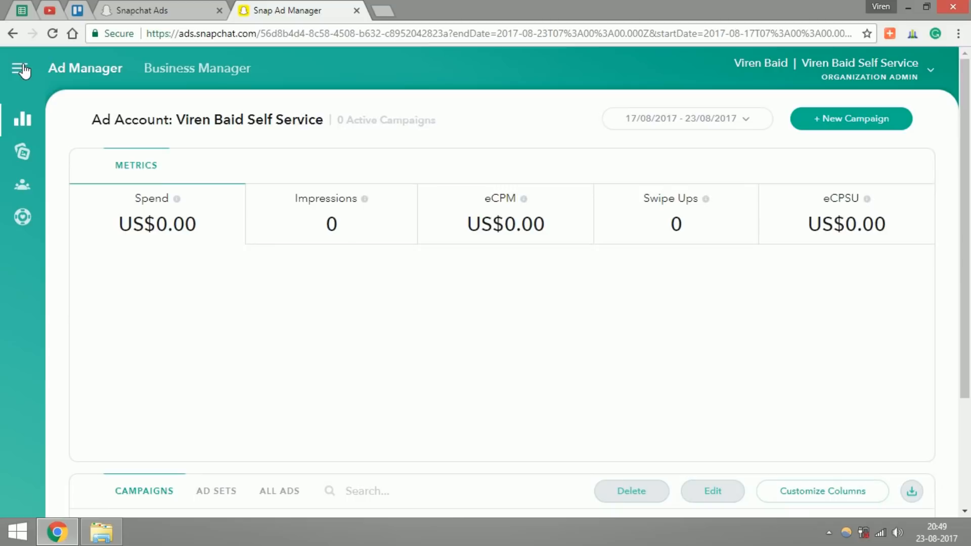
Step: Start a new campaign with the Drive Traffic to My Website objective, Active status, starting immediately and running indefinitely
click(852, 121)
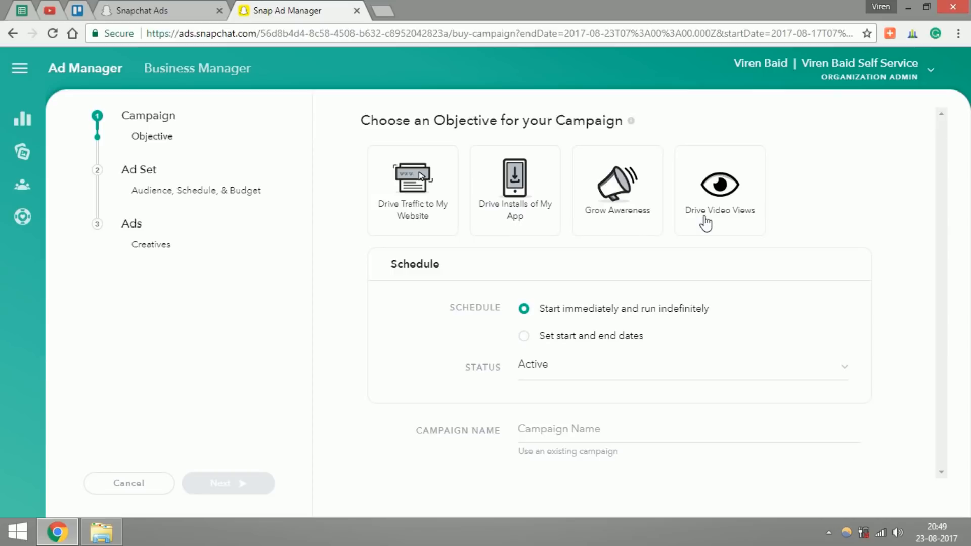
click(415, 195)
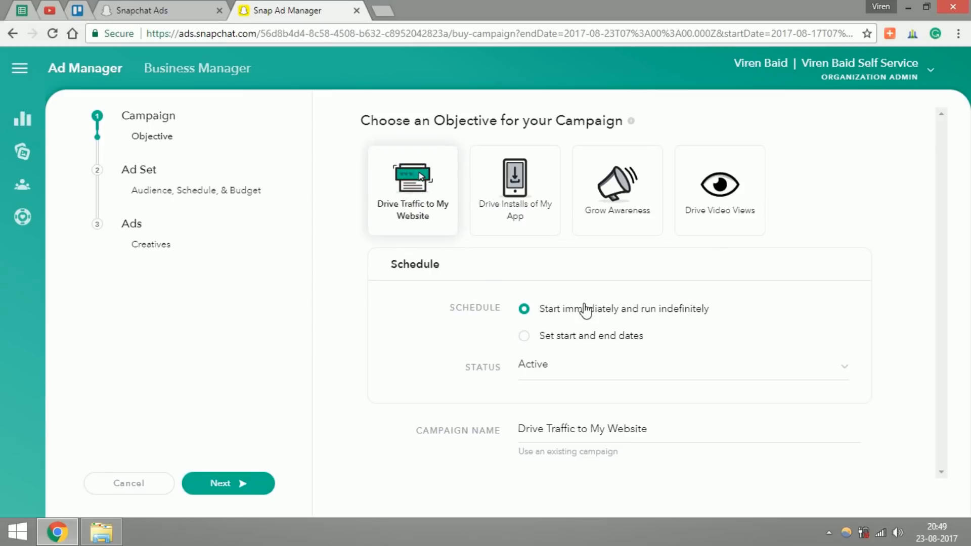
click(561, 336)
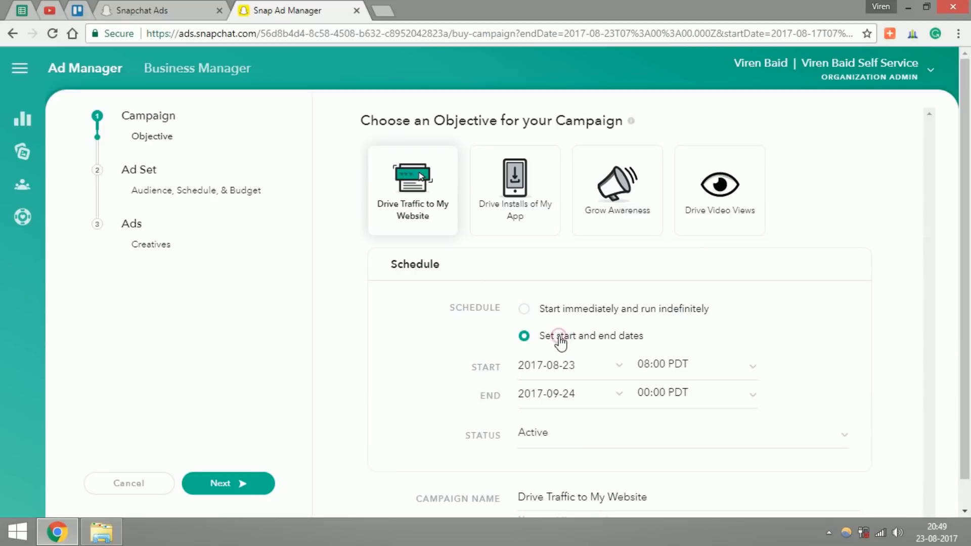
click(524, 309)
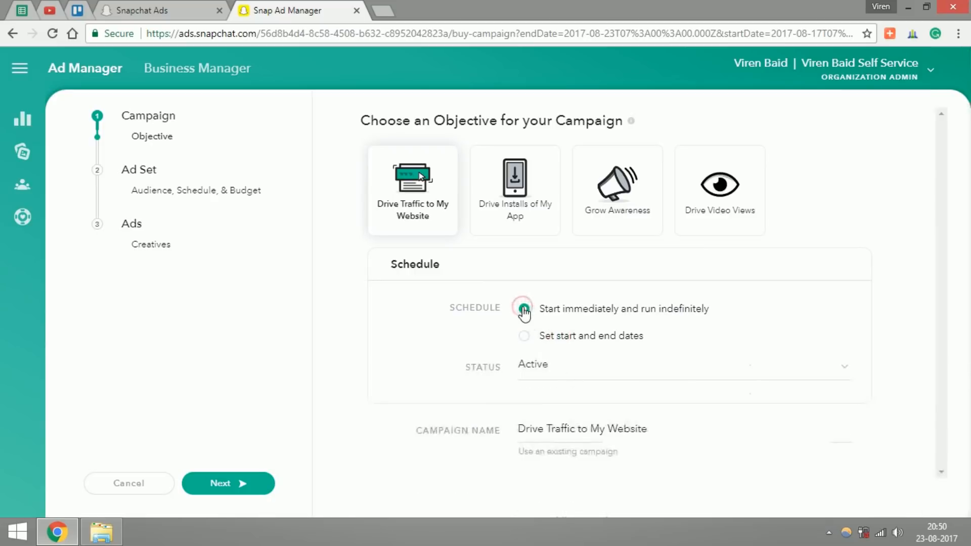
click(531, 374)
click(533, 391)
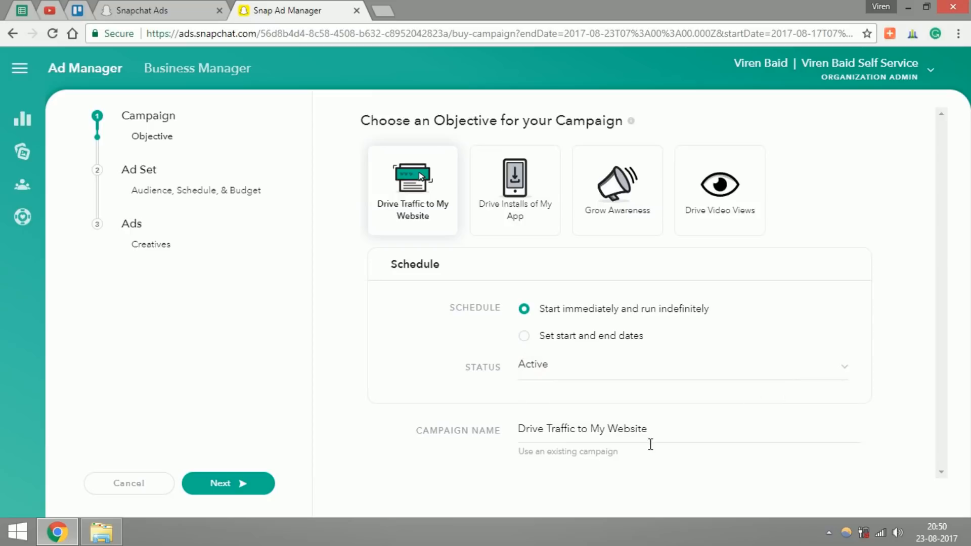
Step: Name the campaign "My First Snap Campaign" and continue to the ad set settings
drag(649, 437, 450, 437)
text(My First Snap Campaign)
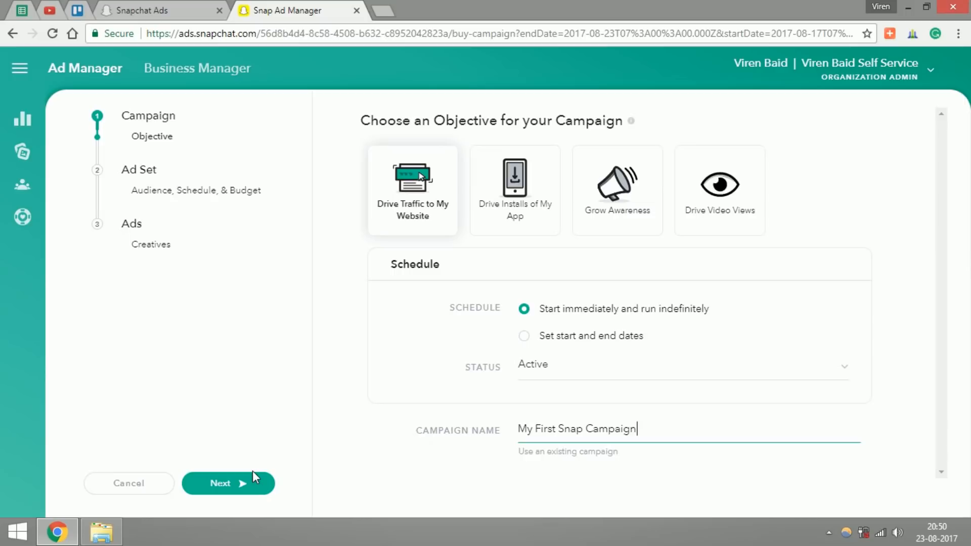
click(242, 481)
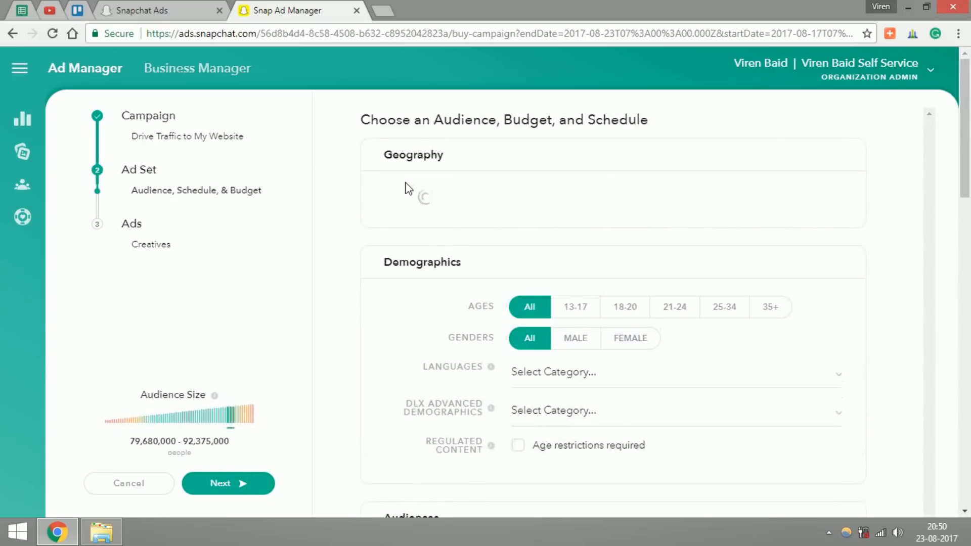
Step: Target the ad set to the United States by including the New York region, and check the estimated audience size
mouse_move(579, 194)
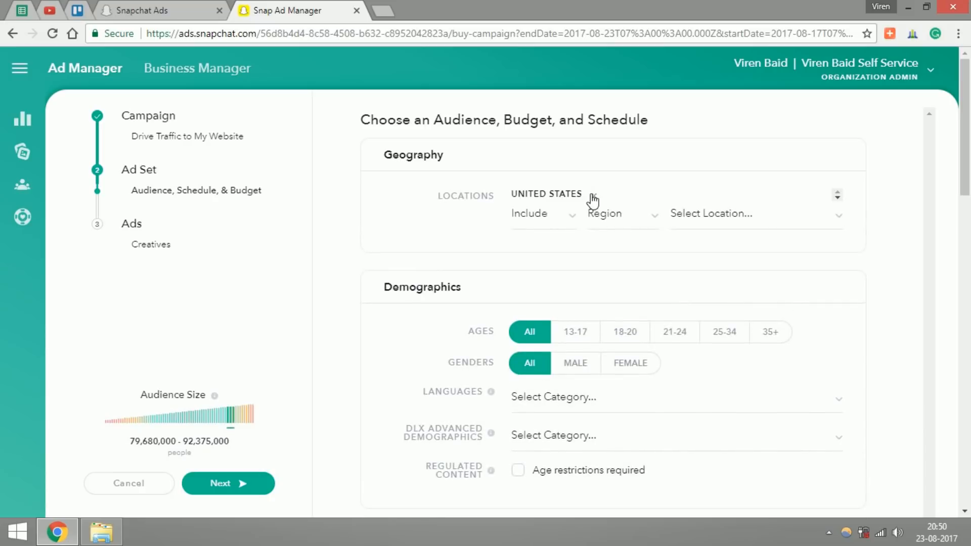
click(557, 217)
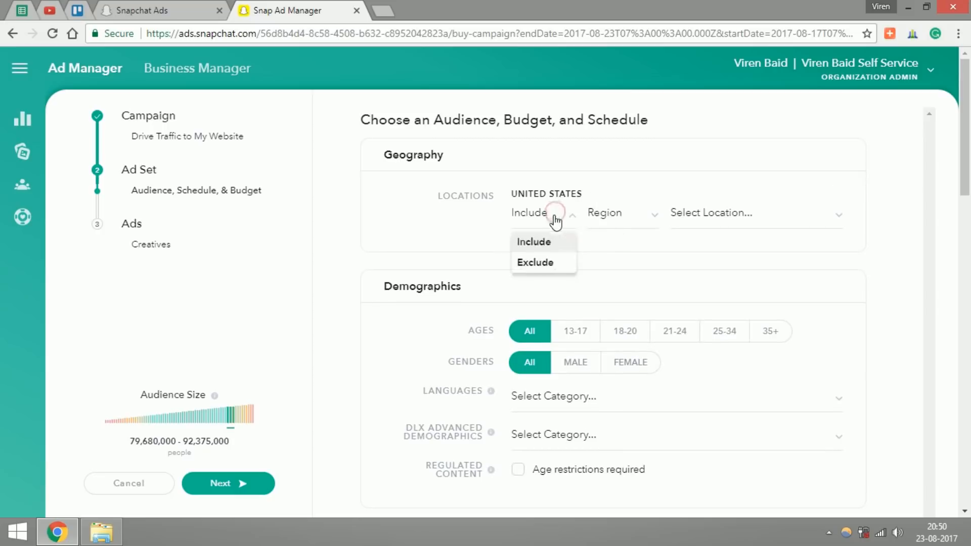
click(627, 219)
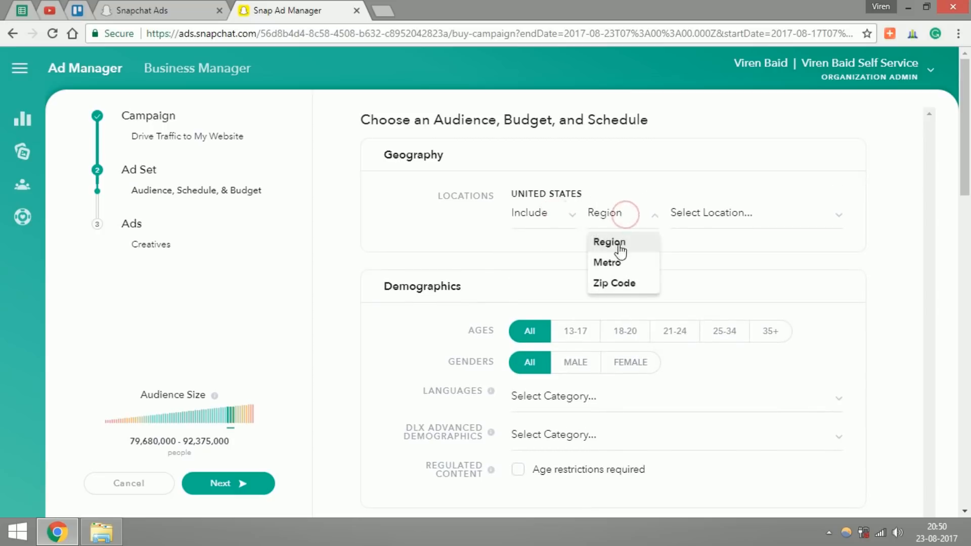
click(718, 223)
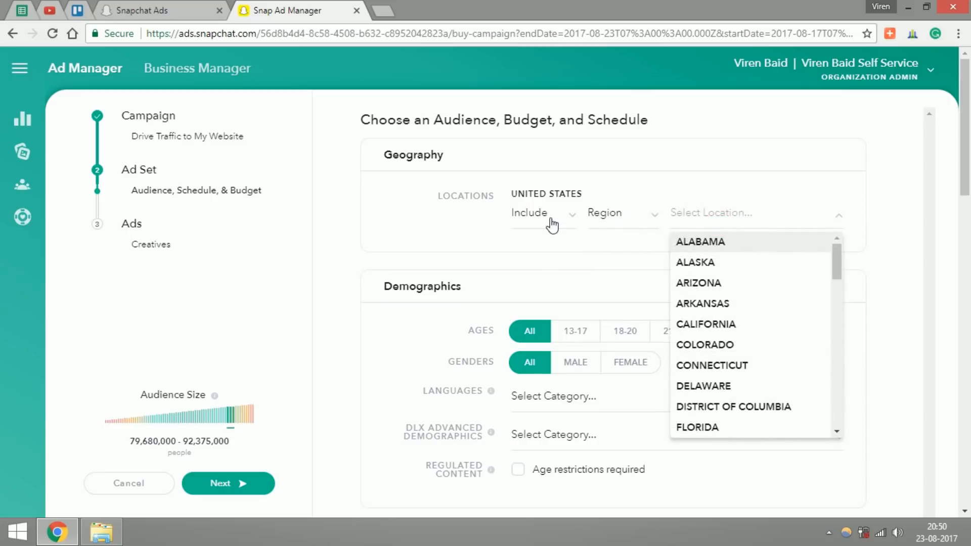
drag(838, 272, 840, 373)
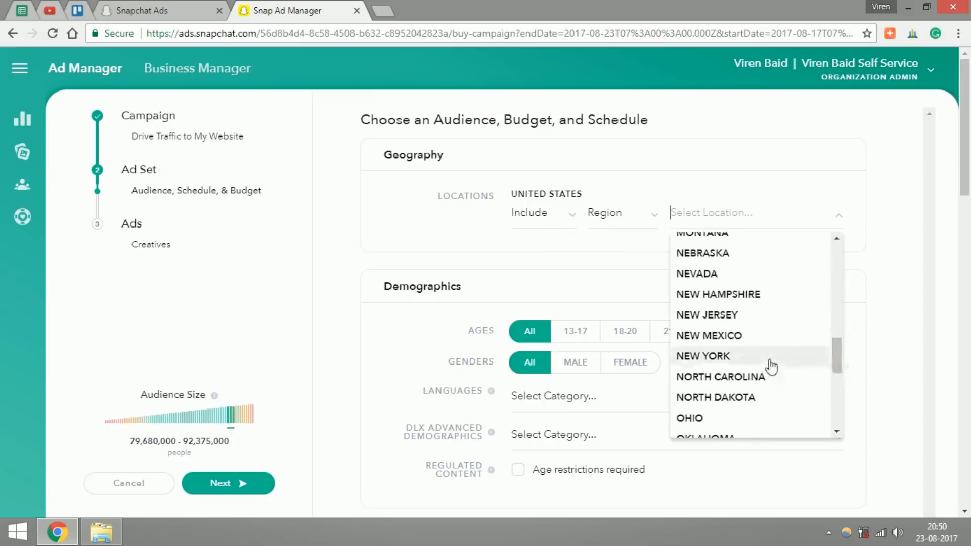
click(766, 359)
click(605, 273)
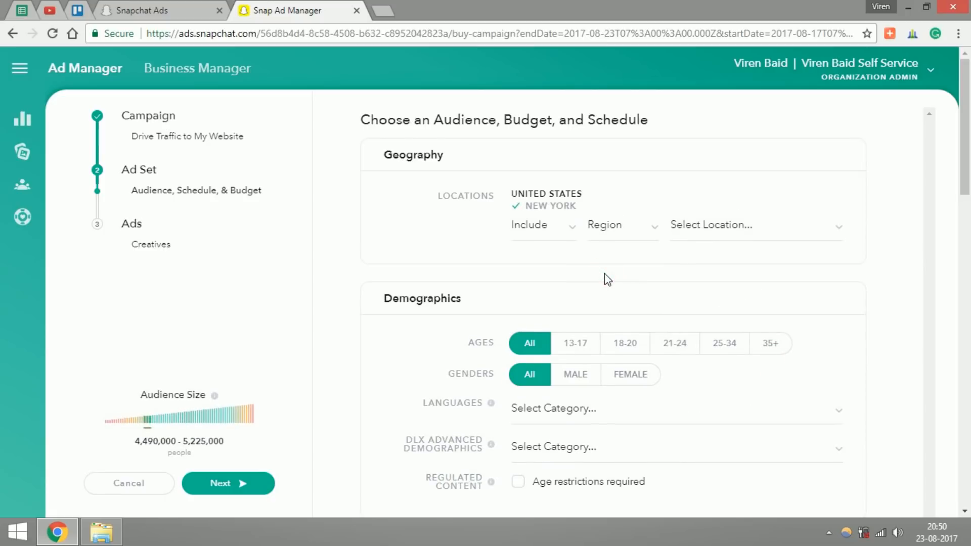
mouse_move(533, 207)
drag(144, 440, 202, 456)
click(185, 440)
Step: Limit the demographics to the 21-24 and 25-34 age groups
scroll(563, 227, down, 2)
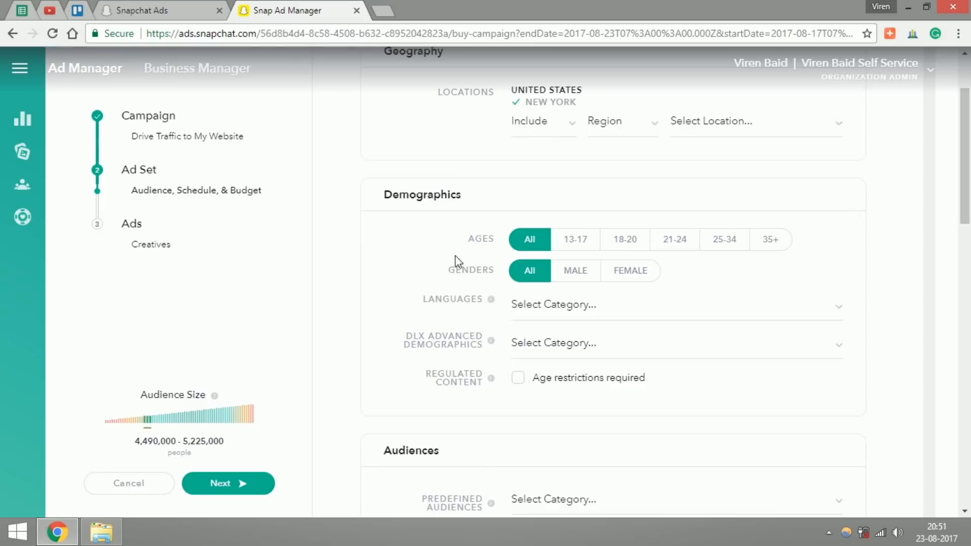
click(674, 251)
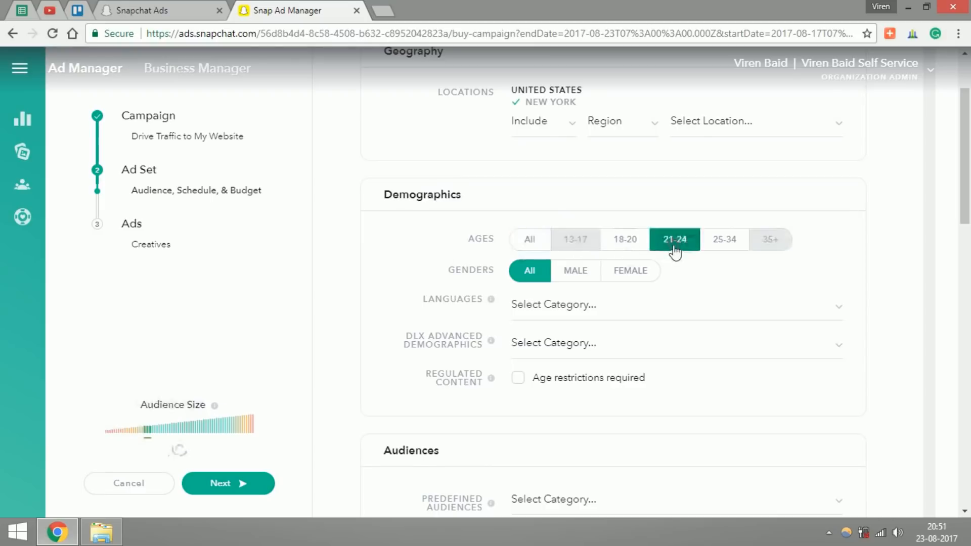
click(720, 247)
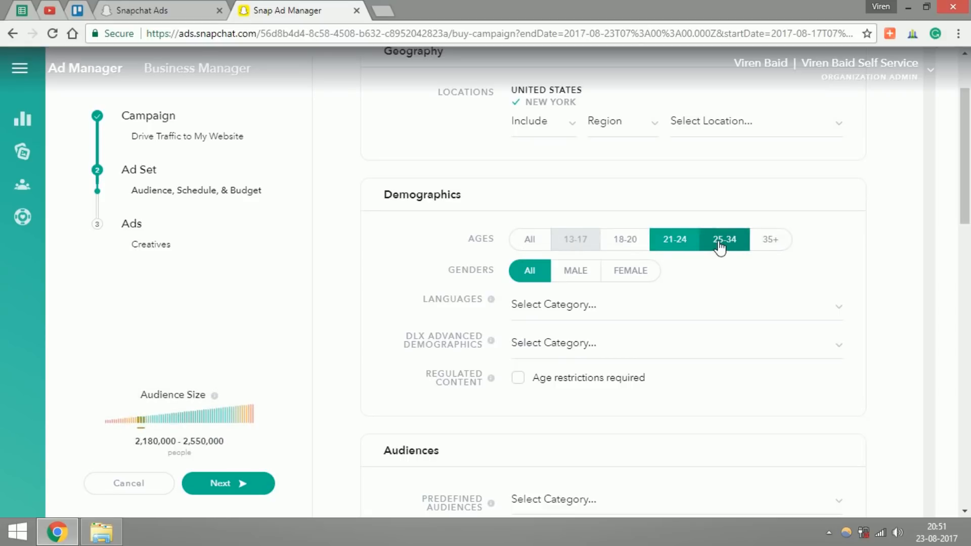
Step: Target English as the language and Small Business Decisionmakers as the DLX advanced demographic
click(567, 305)
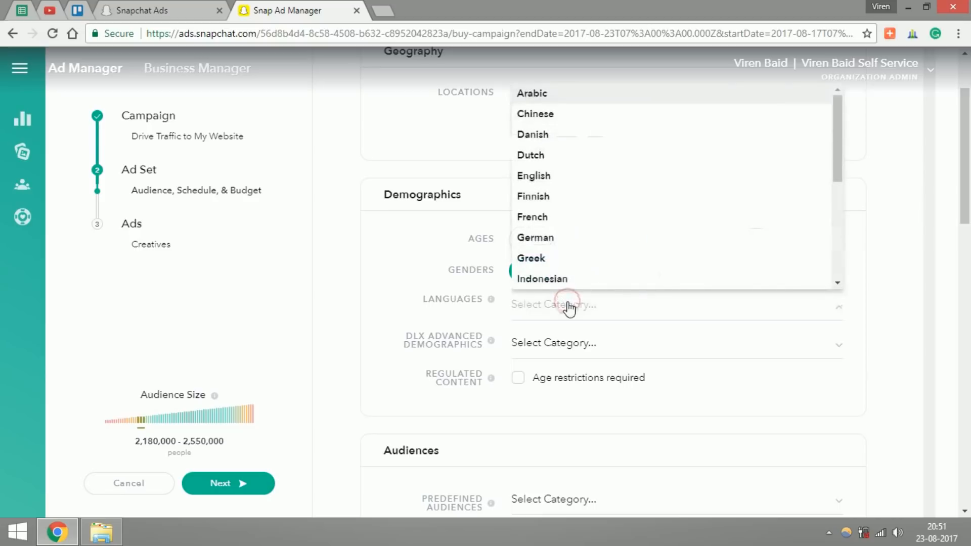
click(545, 182)
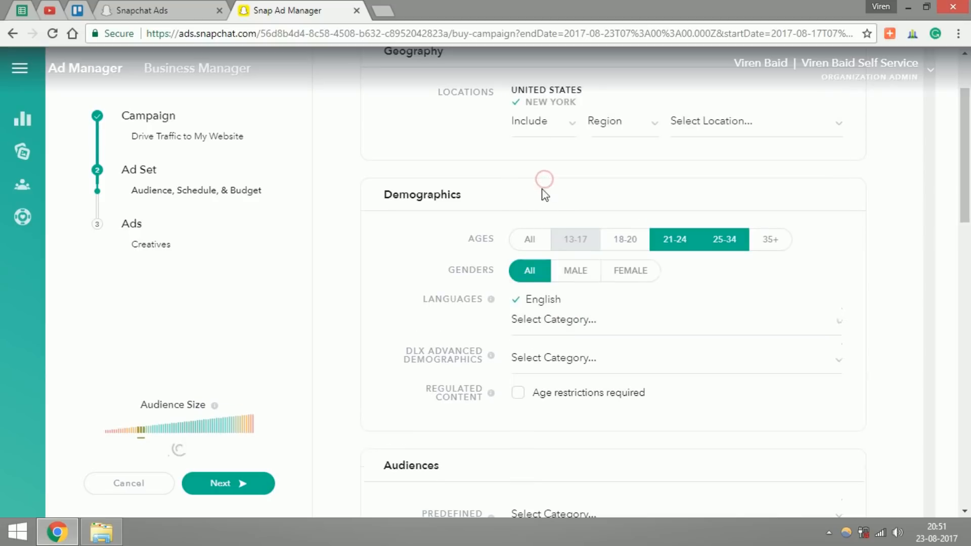
scroll(966, 261, down, 1)
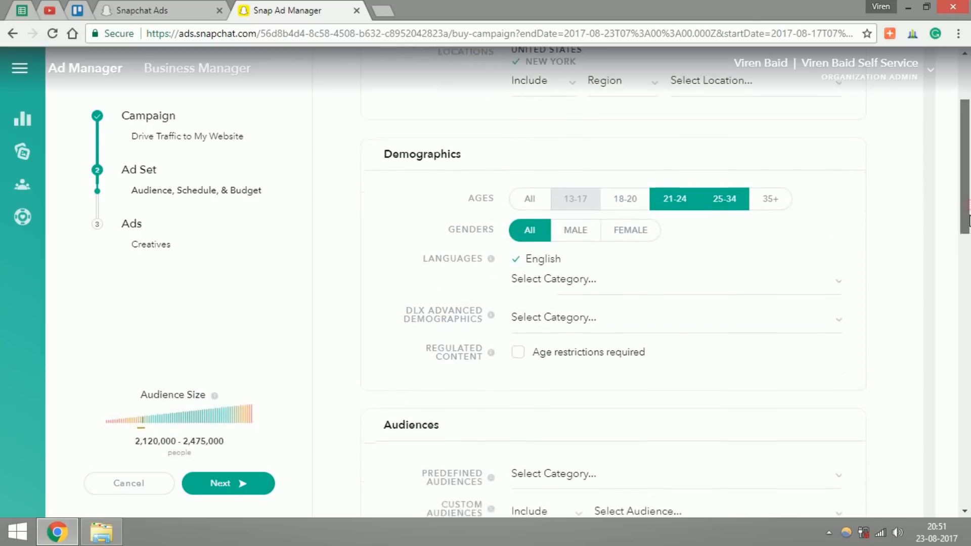
click(675, 332)
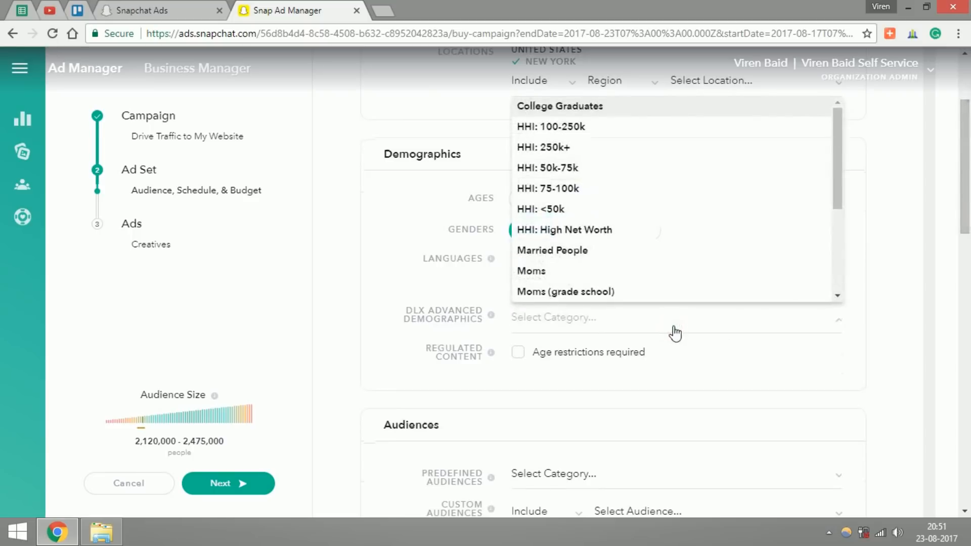
mouse_move(835, 174)
mouse_down()
mouse_move(835, 262)
mouse_move(839, 177)
mouse_up()
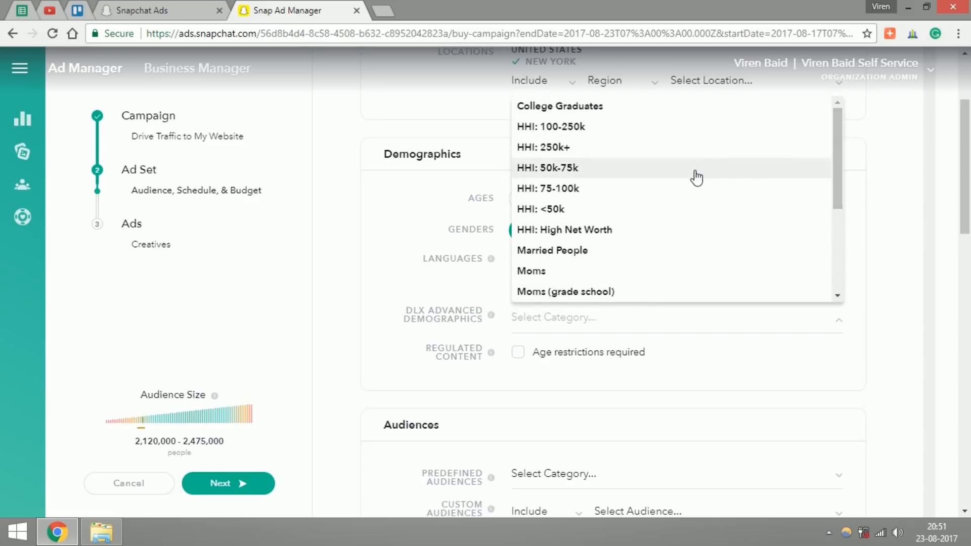
drag(833, 201, 837, 293)
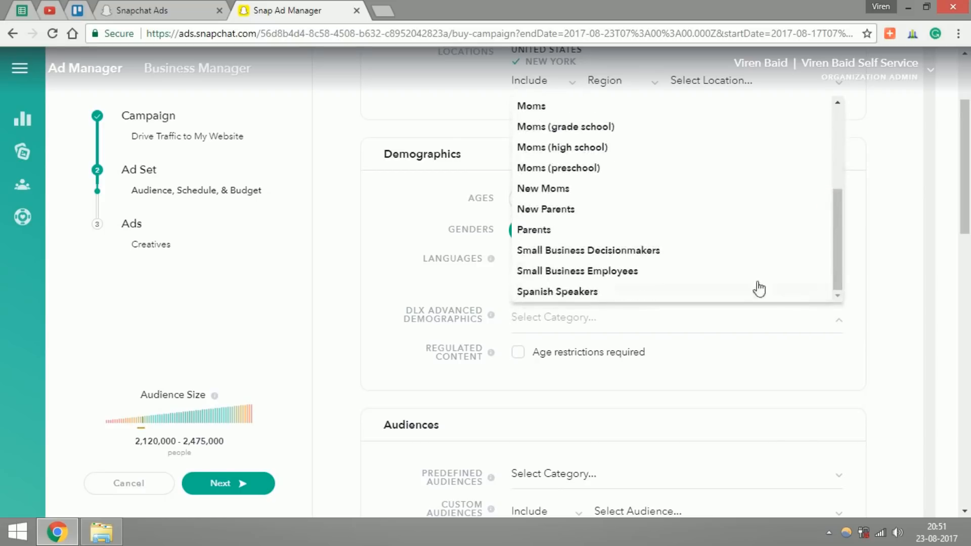
click(658, 251)
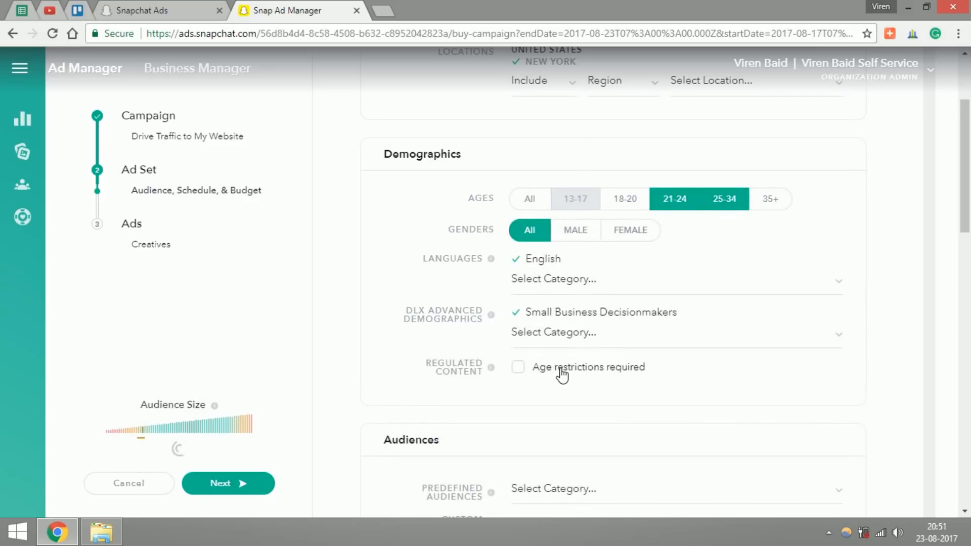
mouse_move(490, 366)
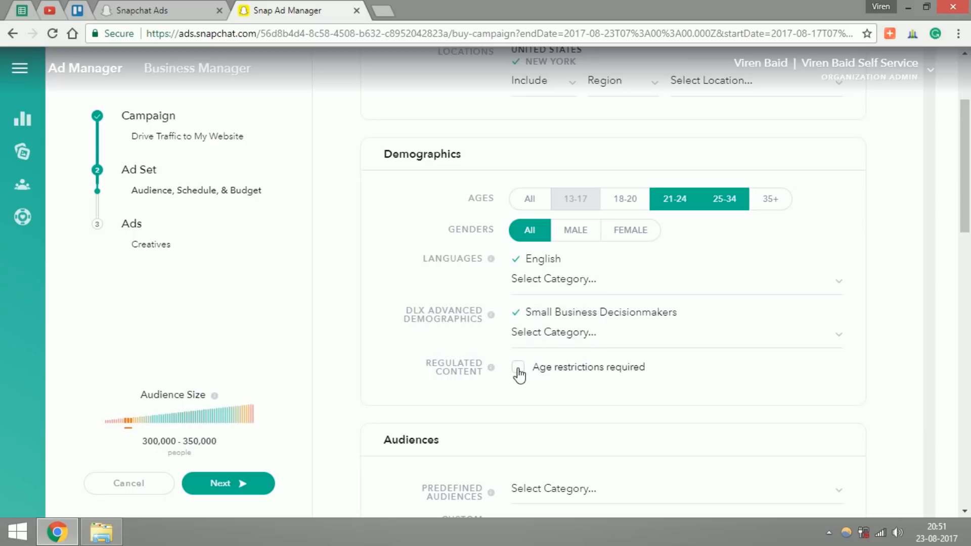
Step: Explore the Edit Placements options and the content types that can be excluded, and restore the delivery location to All Snapchat
drag(965, 203, 969, 286)
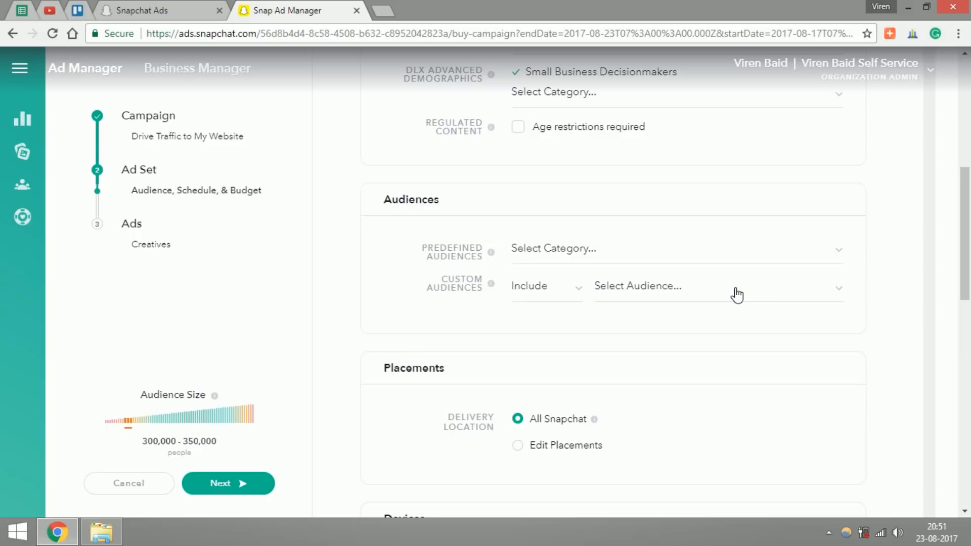
drag(966, 243, 967, 250)
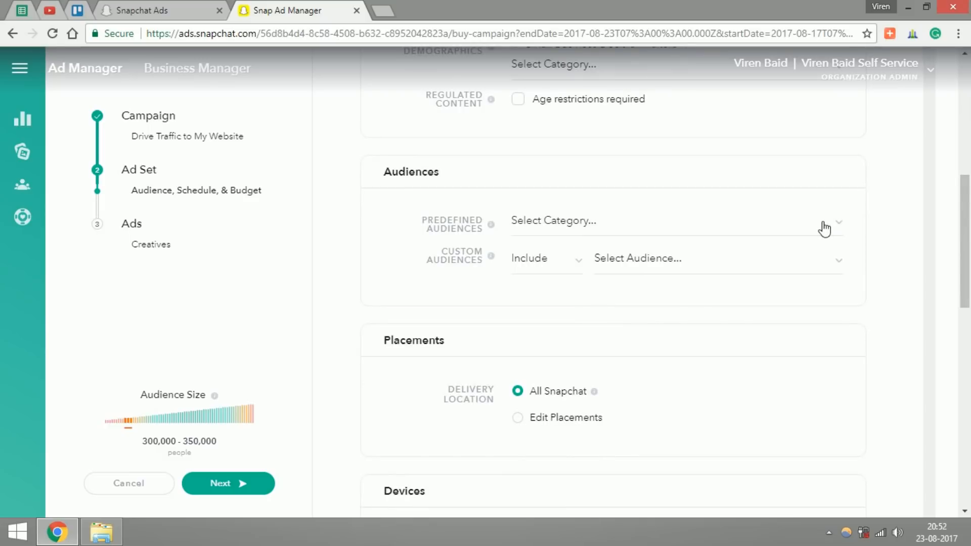
scroll(624, 305, down, 2)
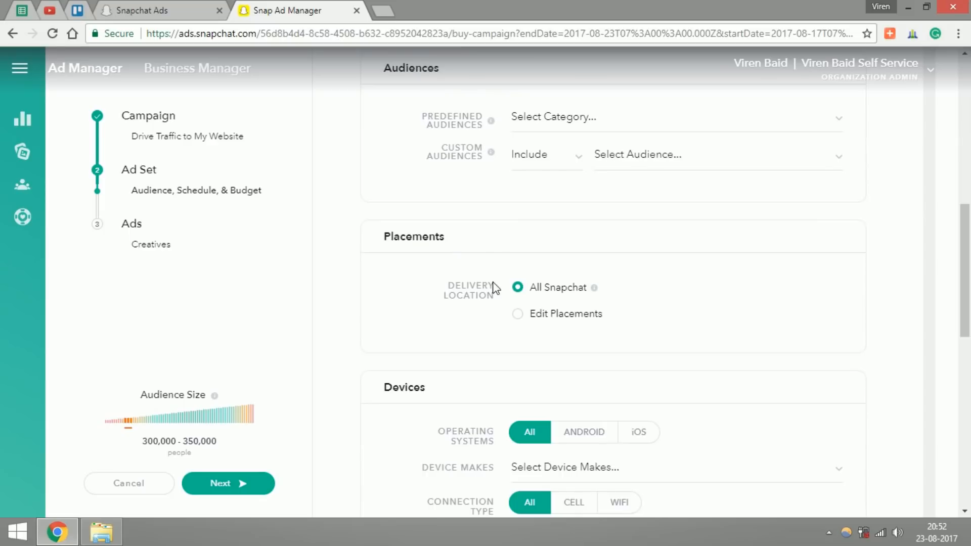
mouse_move(593, 289)
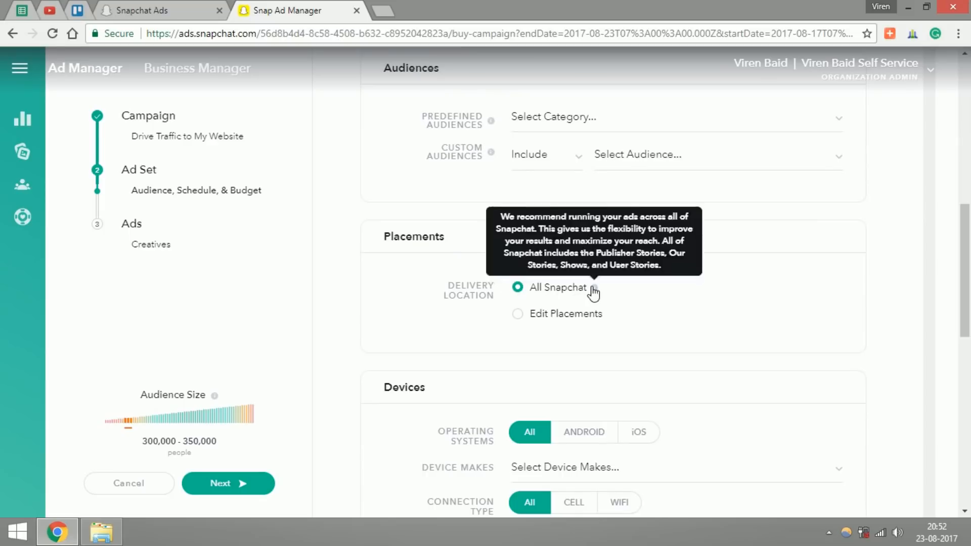
click(517, 314)
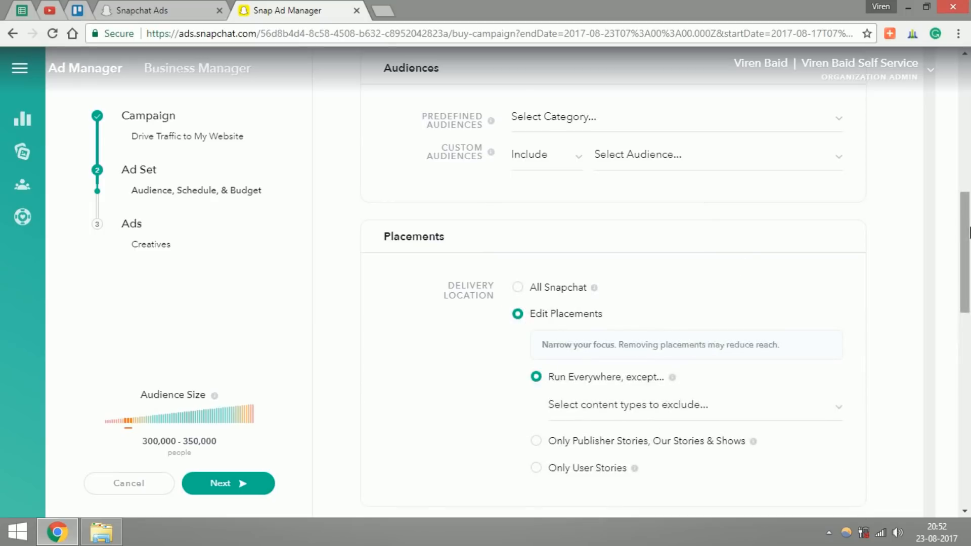
scroll(969, 233, down, 2)
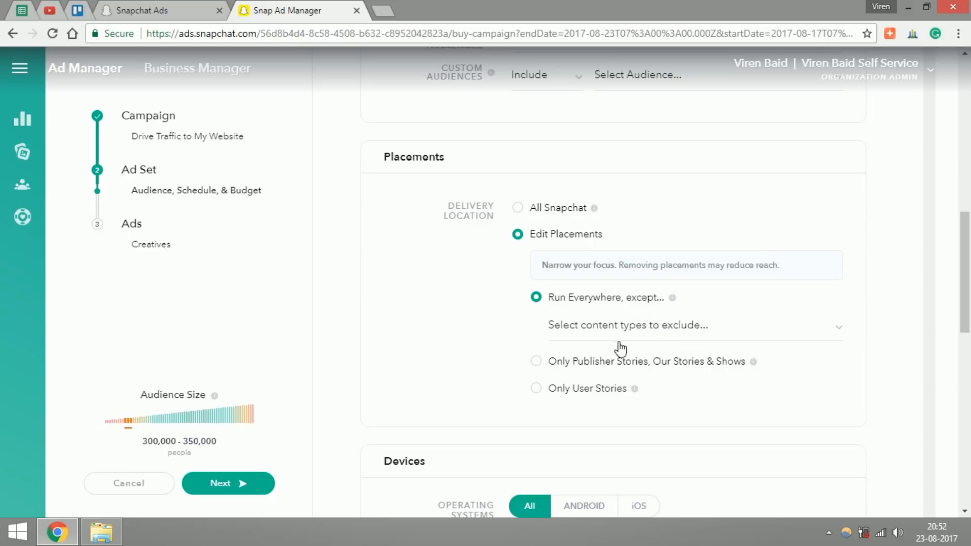
click(604, 327)
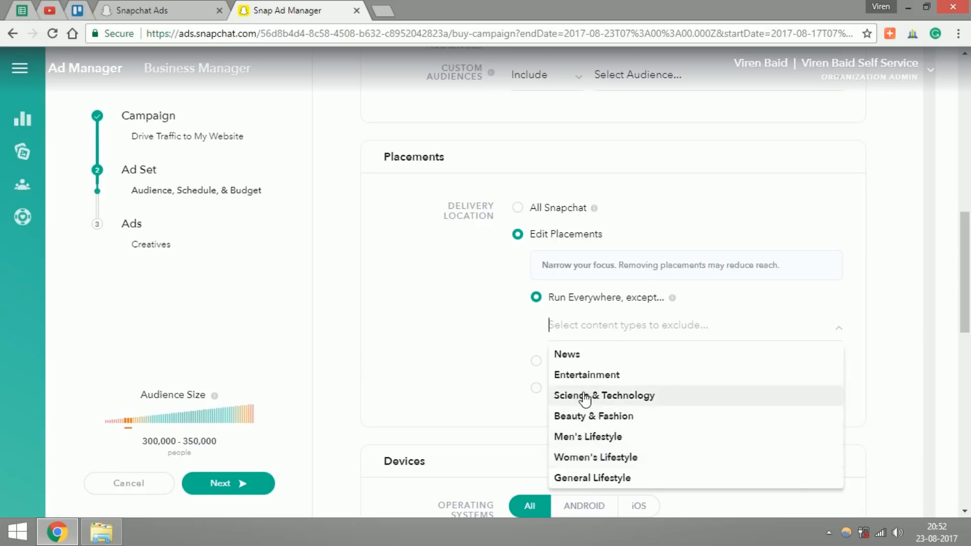
click(502, 365)
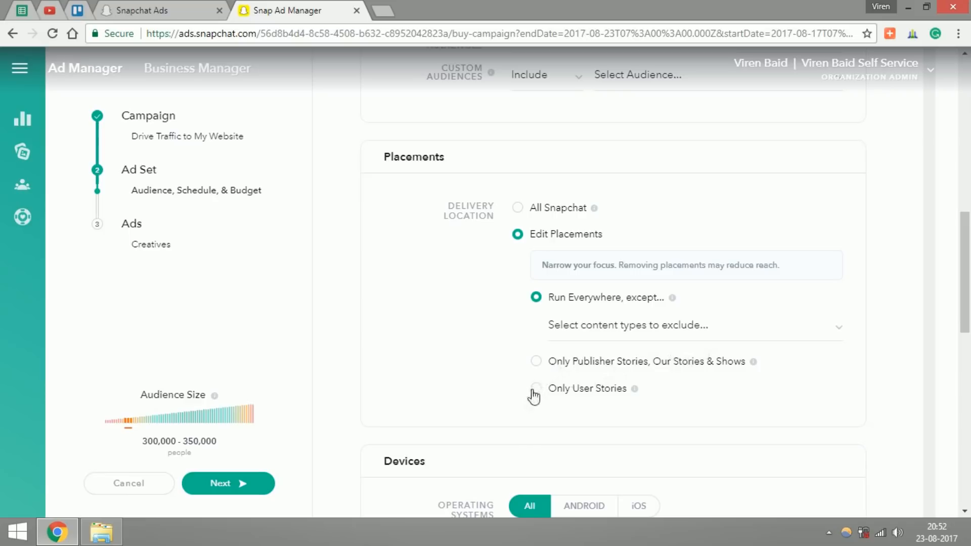
click(521, 209)
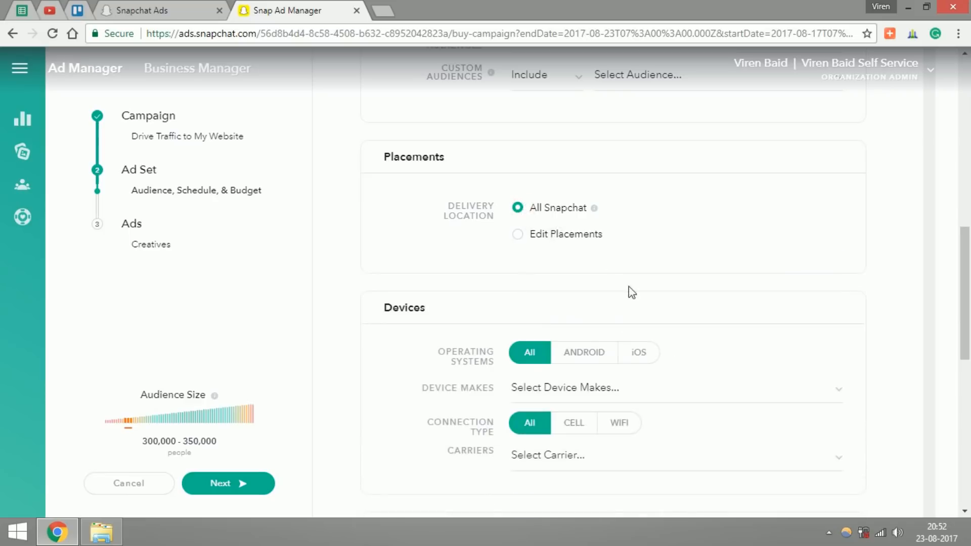
Step: Choose Swipe Ups as the ad set's goal in the budget and goals settings
drag(963, 298, 966, 344)
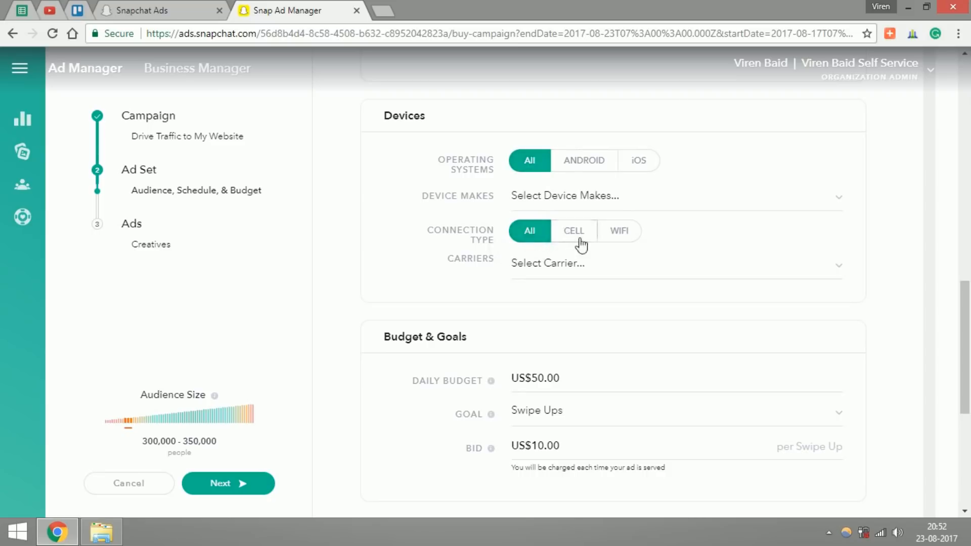
drag(968, 314, 969, 336)
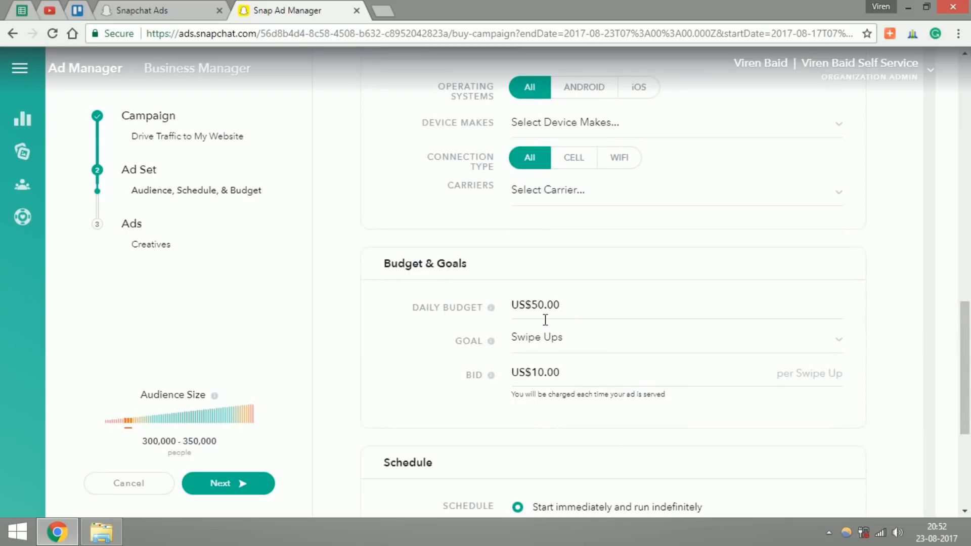
click(831, 344)
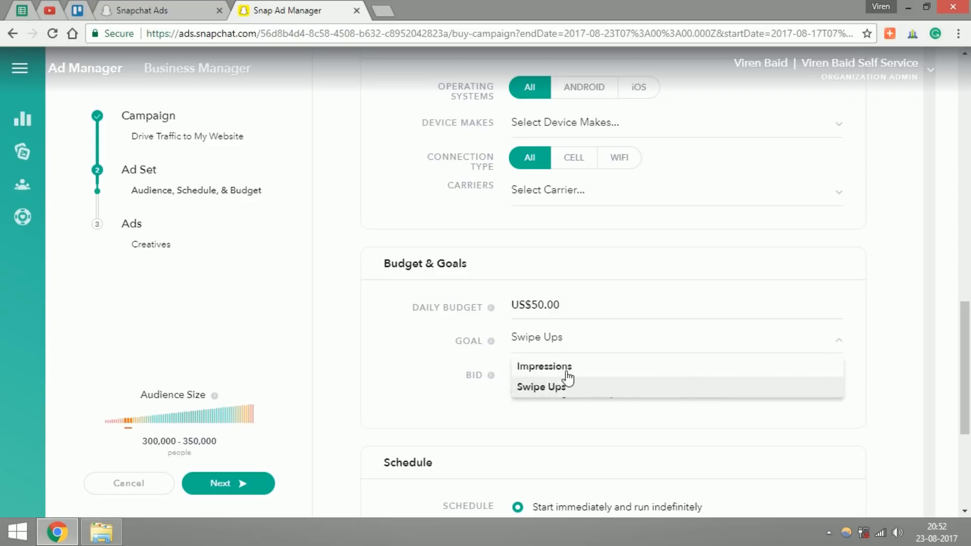
click(538, 387)
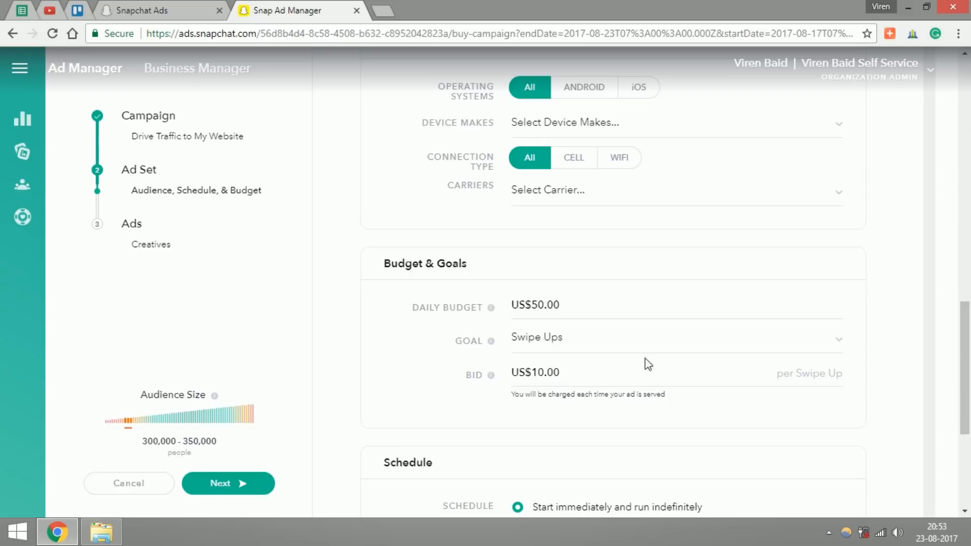
Step: Set the bid to US$1.00 per swipe up
drag(539, 370, 544, 372)
key(BackSpace)
click(576, 372)
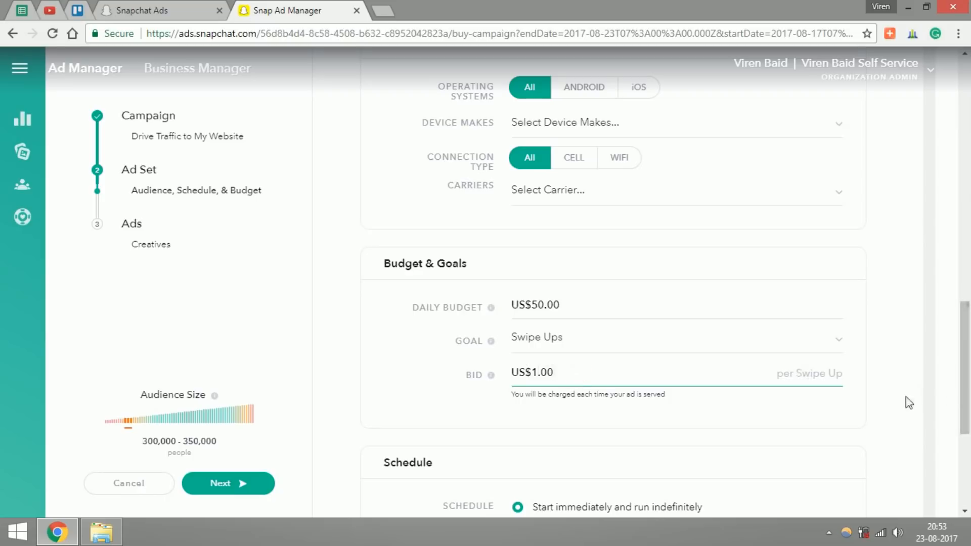
Step: Lower the ad set's bid to US$0.50 per swipe up
scroll(967, 407, down, 1)
scroll(967, 412, down, 1)
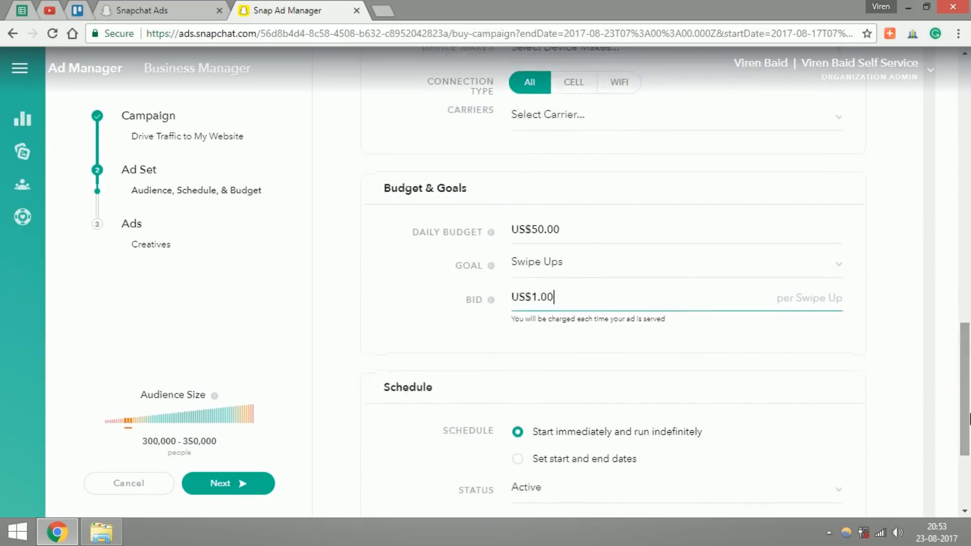
drag(555, 298, 531, 299)
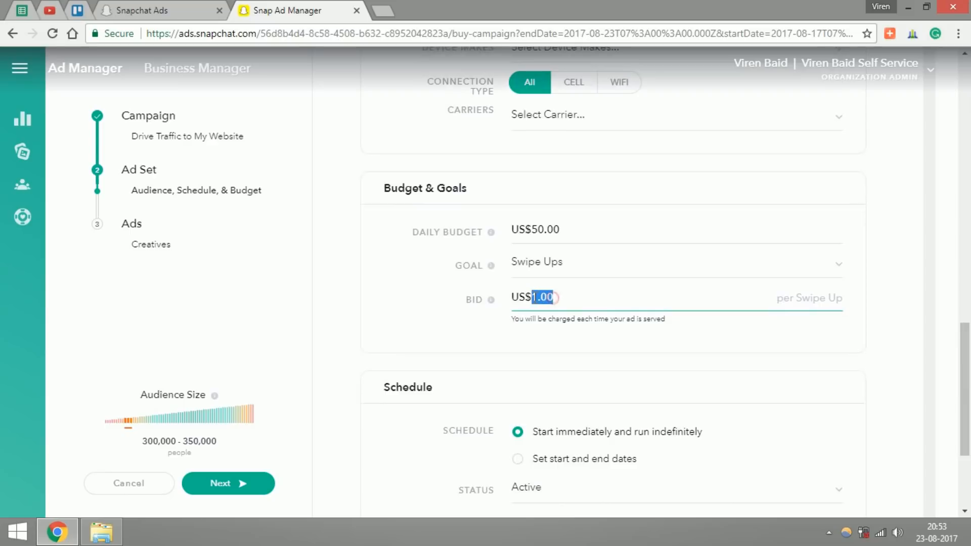
click(535, 297)
key(BackSpace)
click(566, 331)
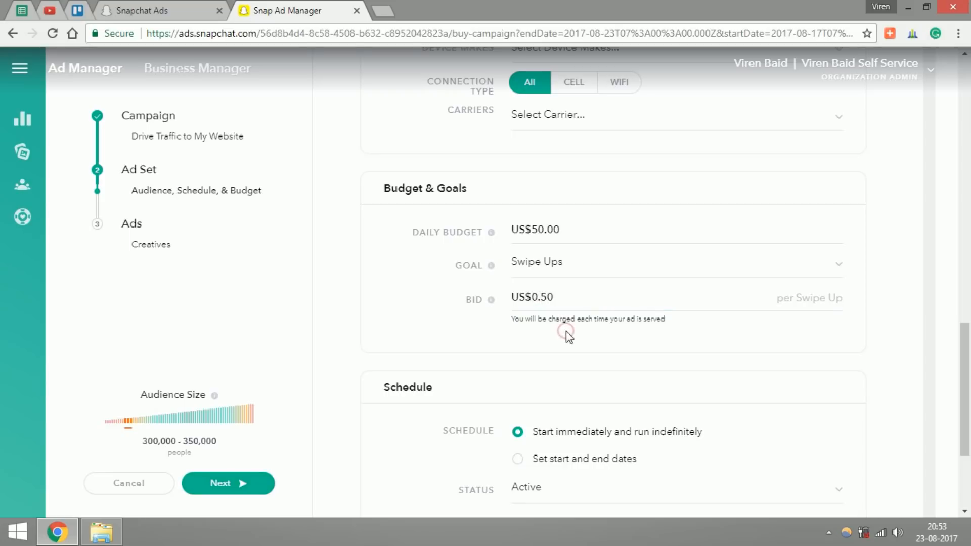
Step: Name the ad set "My First Snap Adset" and continue to the ad creatives stage
scroll(968, 412, down, 1)
scroll(968, 412, down, 1)
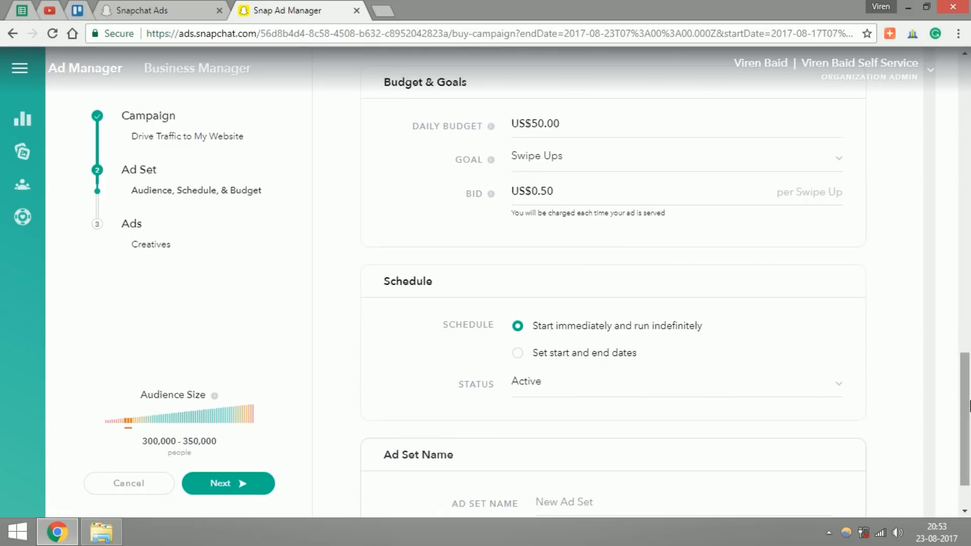
scroll(654, 423, down, 1)
click(608, 435)
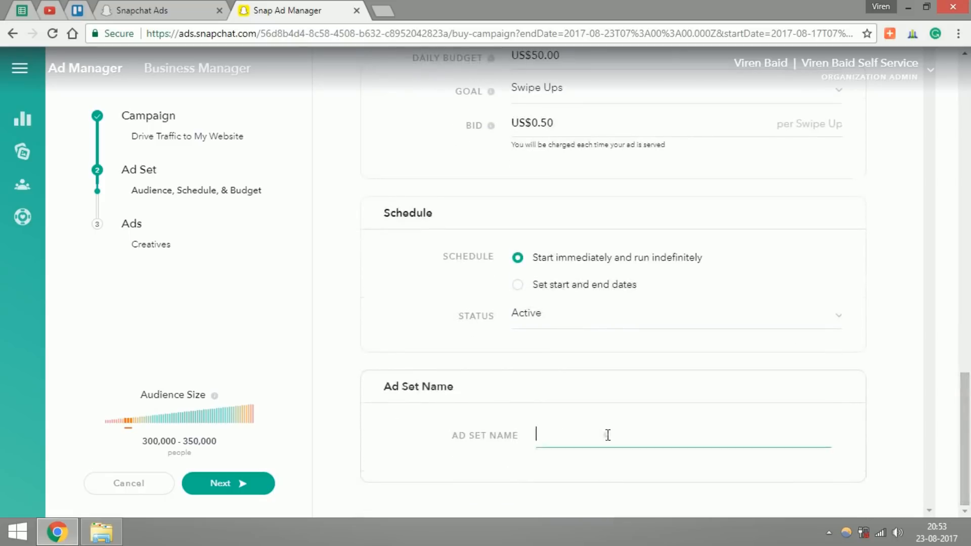
text(My F)
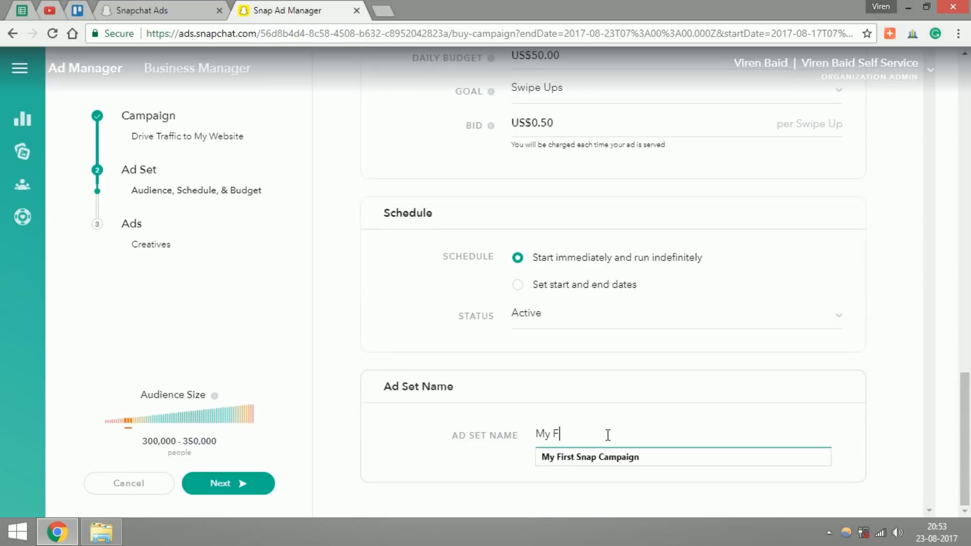
text(irst Snap Adset)
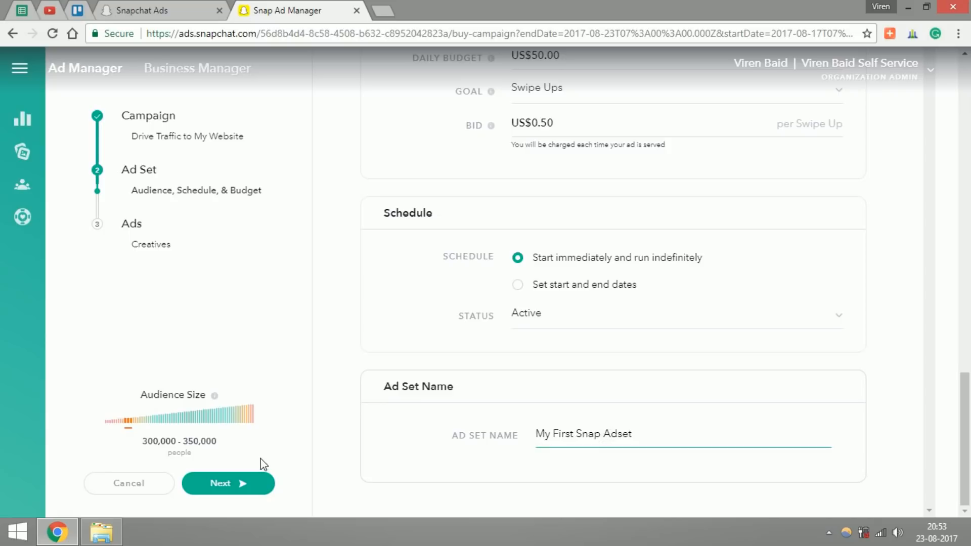
click(231, 485)
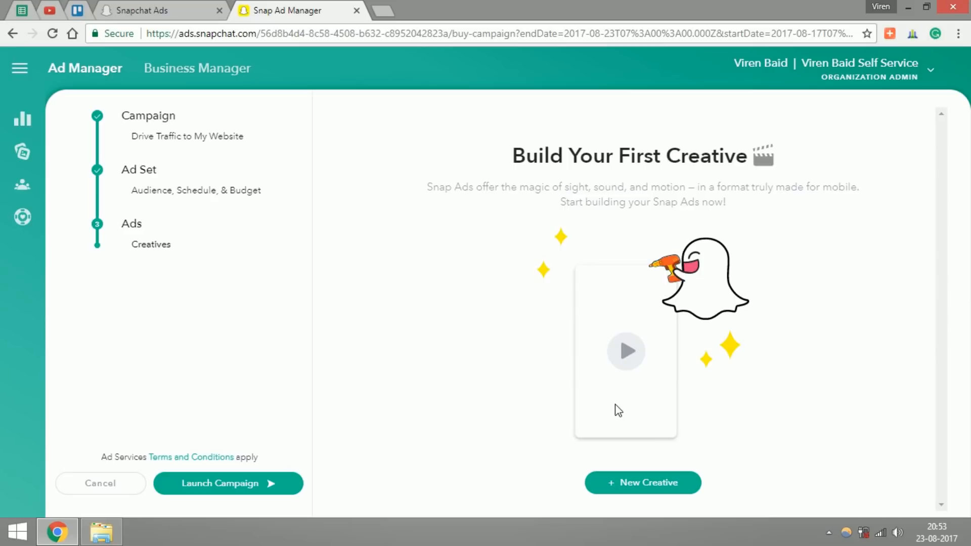
Step: Start a new creative and name it "My First Snap Ad"
click(628, 487)
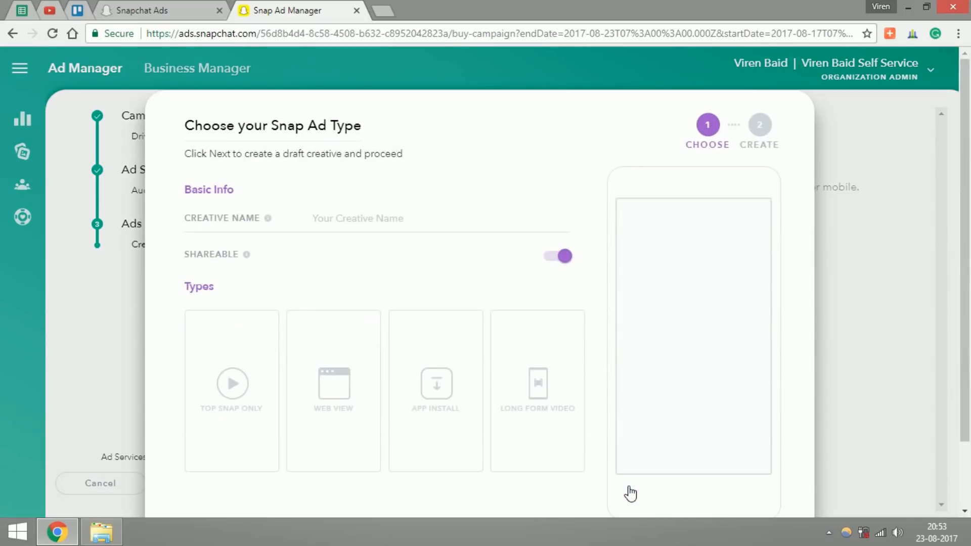
click(336, 227)
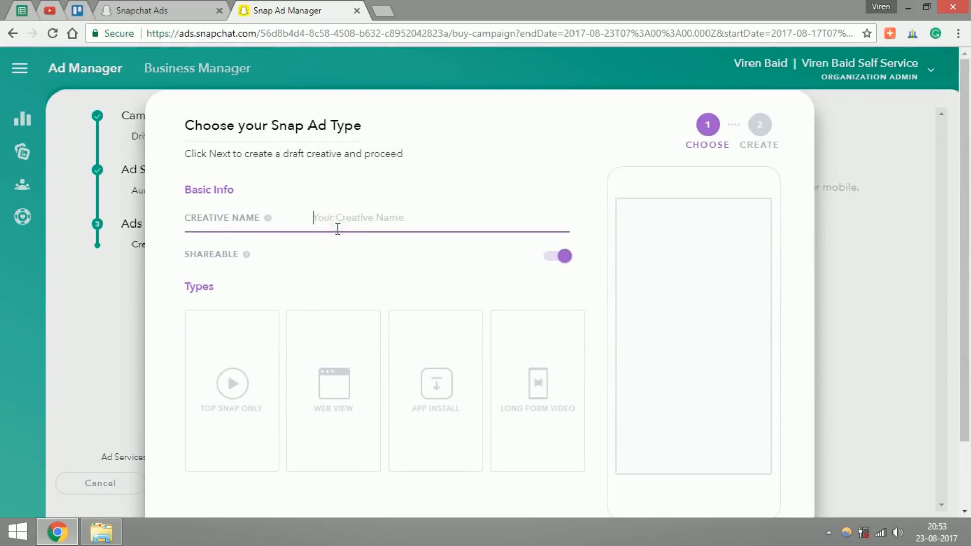
text(My F)
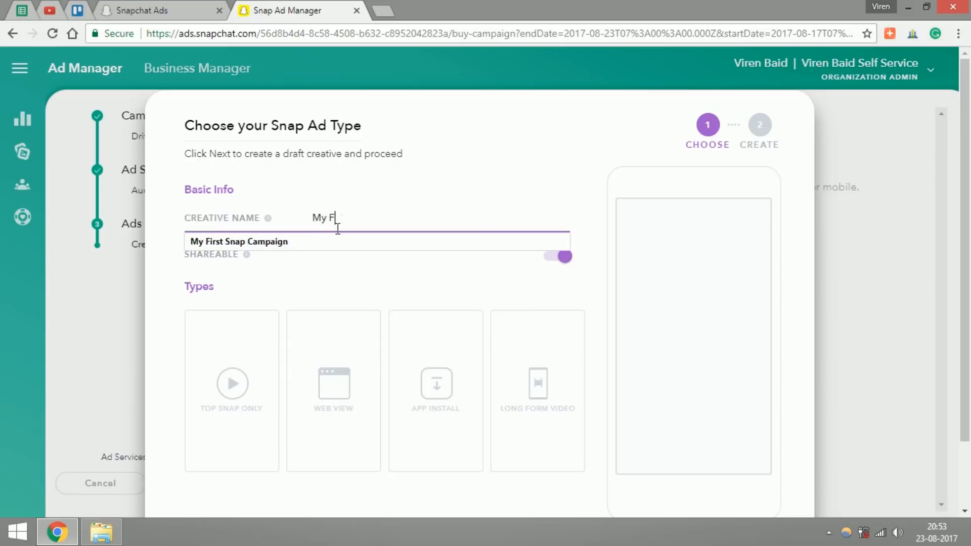
text(irst Snap Ad)
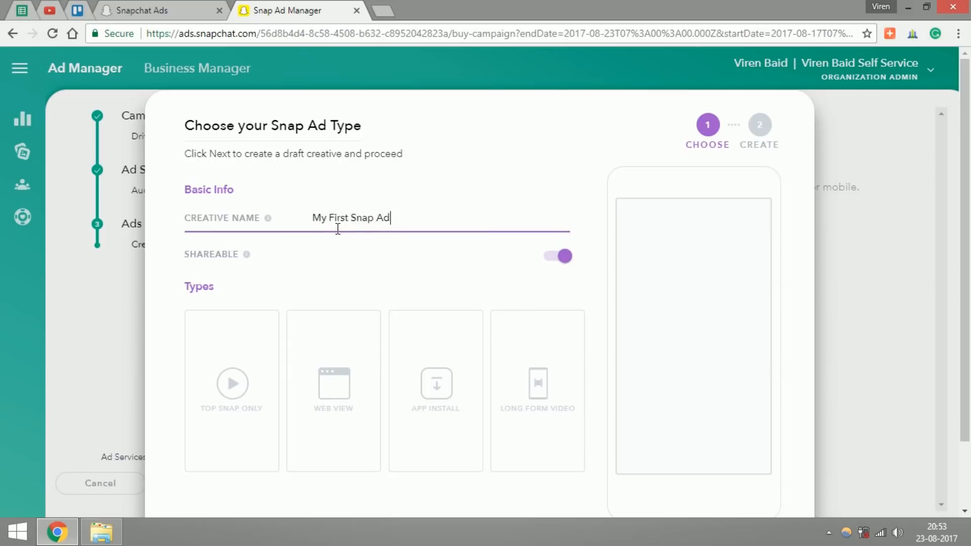
click(334, 271)
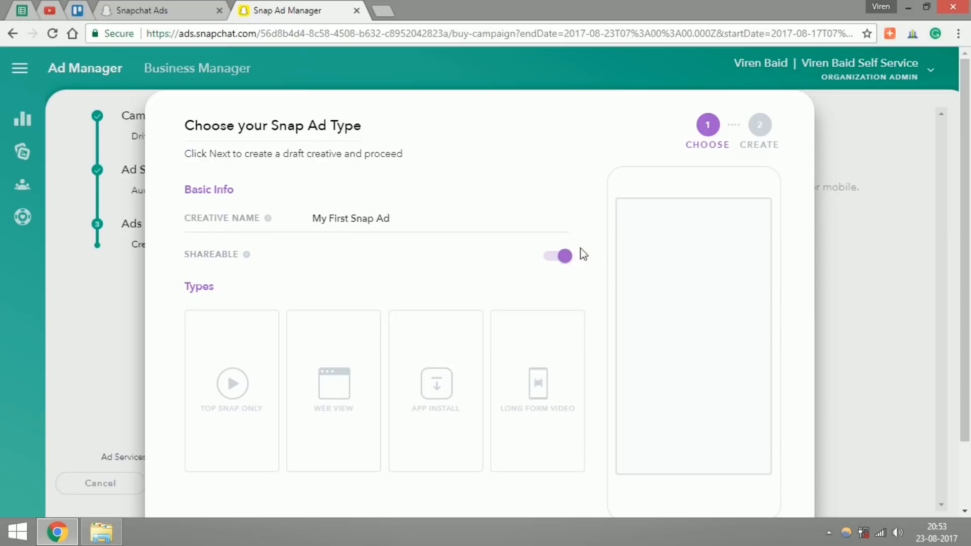
Step: Choose Web View as the Snap Ad type and continue to the ad creation stage
drag(967, 247, 968, 312)
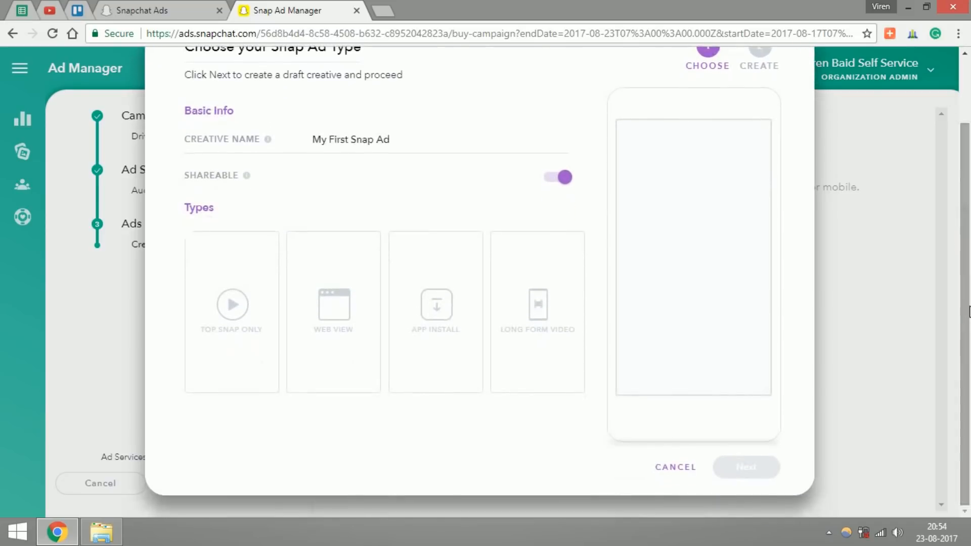
mouse_move(257, 321)
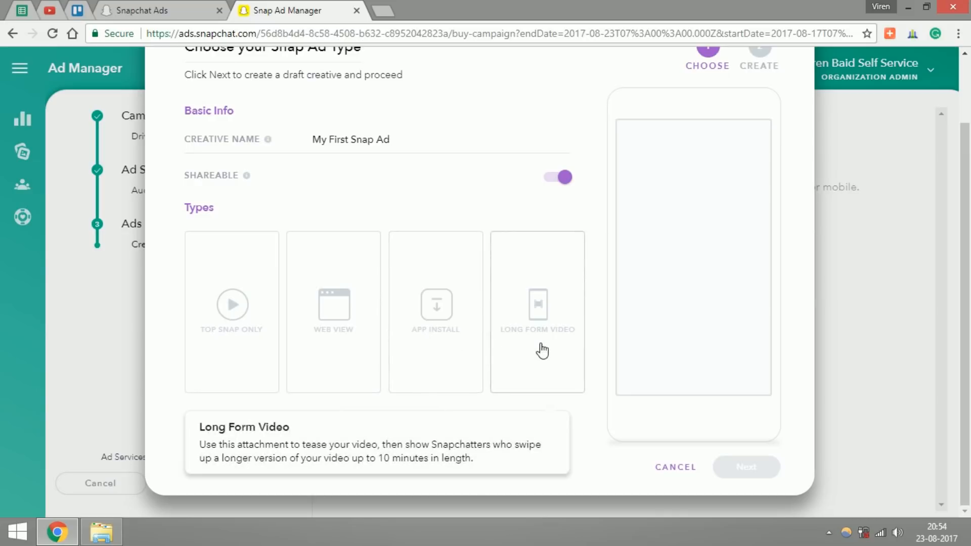
click(350, 337)
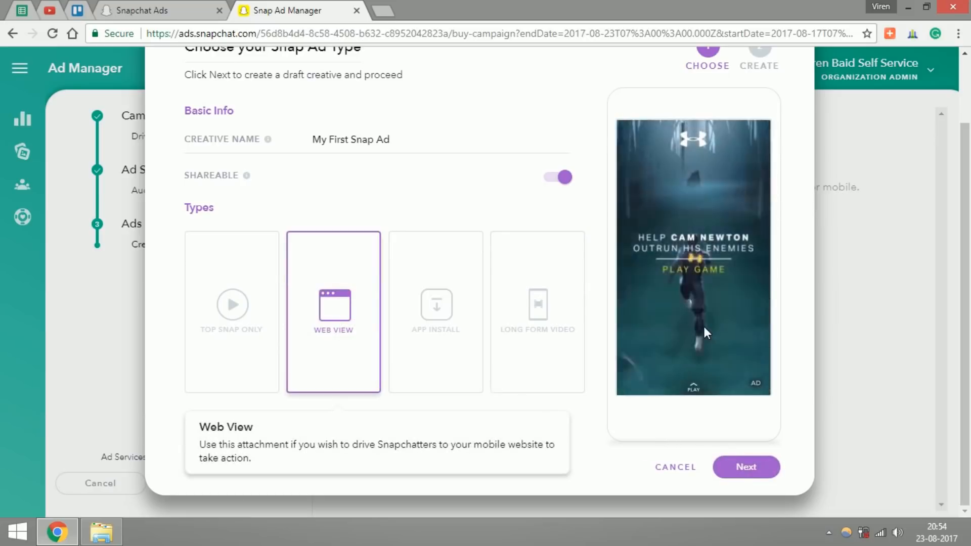
click(733, 468)
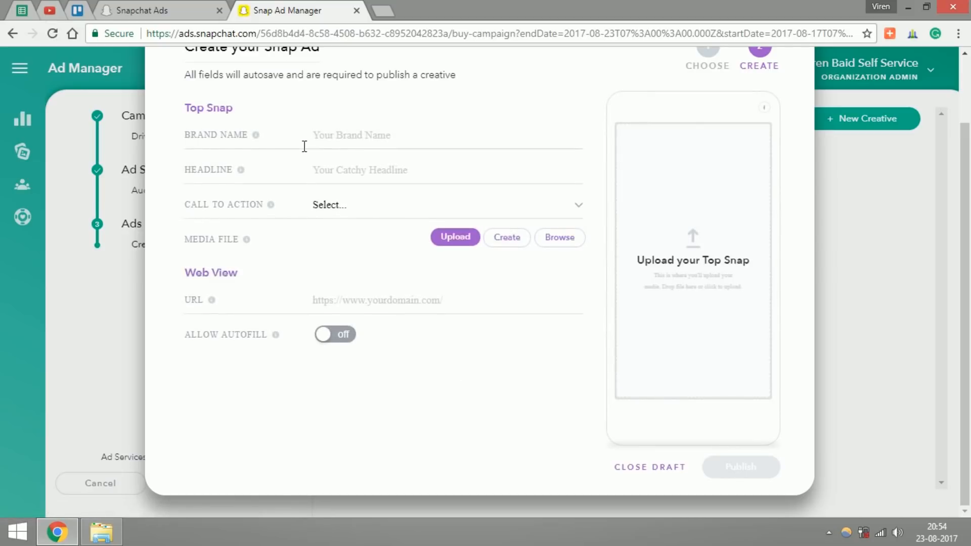
Step: Enter the advertiser's name as the brand name and set the headline to "Snapchat Tutorials for Marketers"
click(336, 139)
text(Viren Baid)
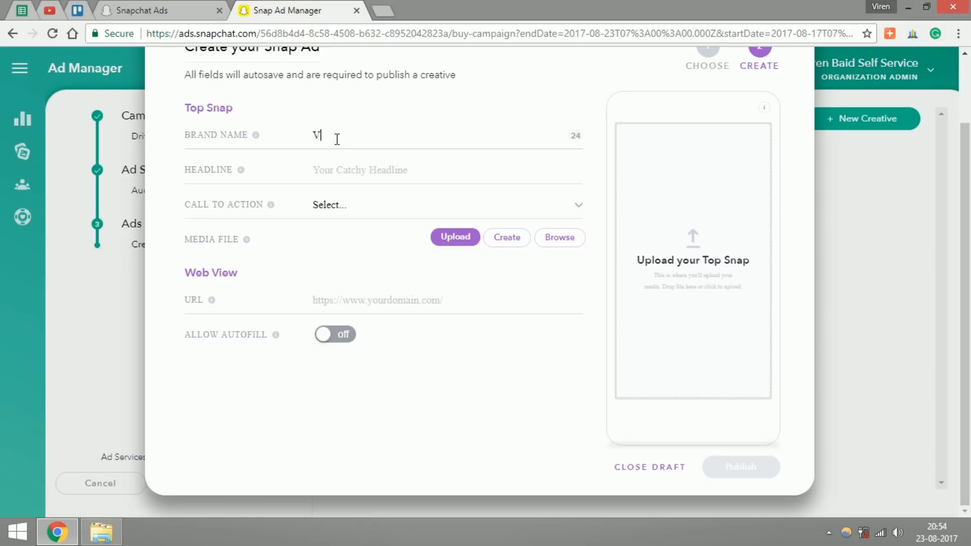
click(342, 167)
click(336, 174)
text(Snapchat Tutorials fo)
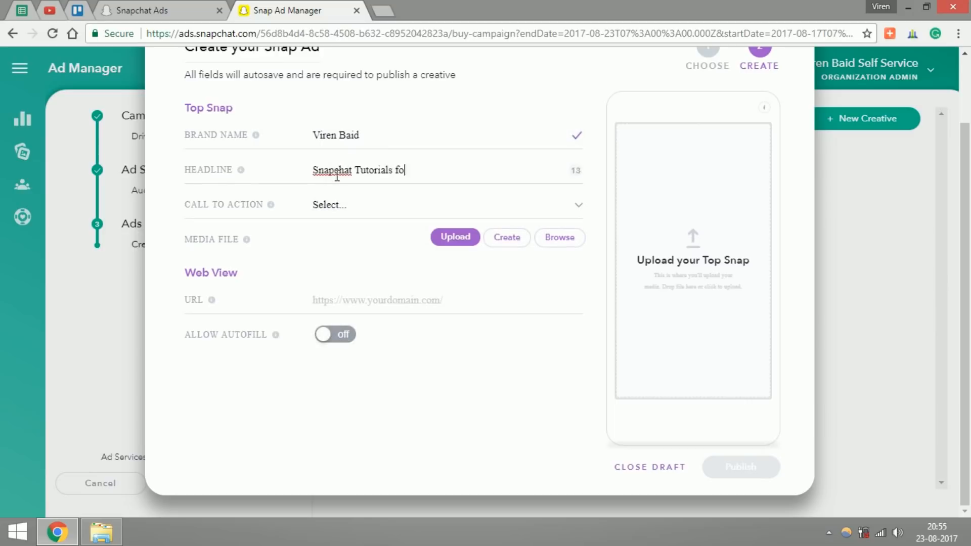
text(r Marketers)
Step: Set the ad's call to action to View
click(331, 208)
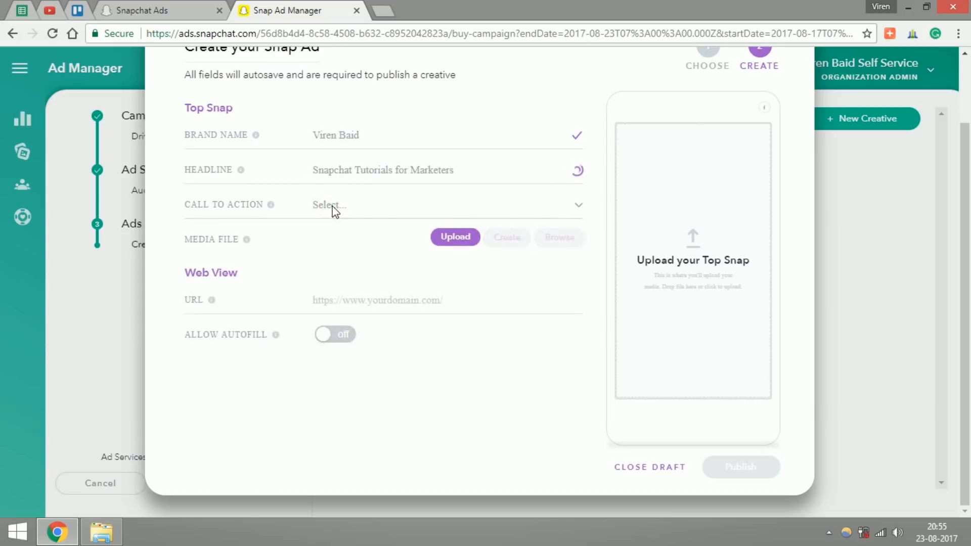
click(536, 210)
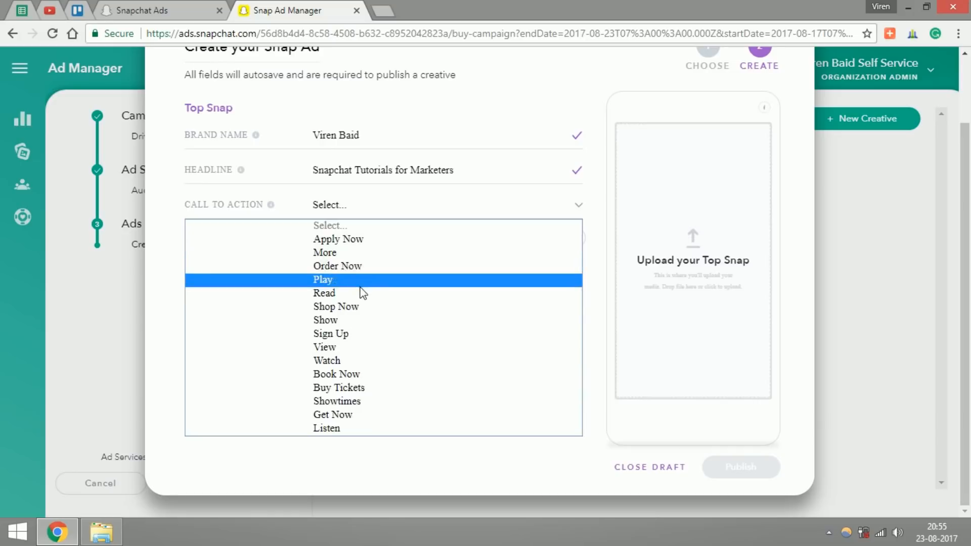
click(336, 352)
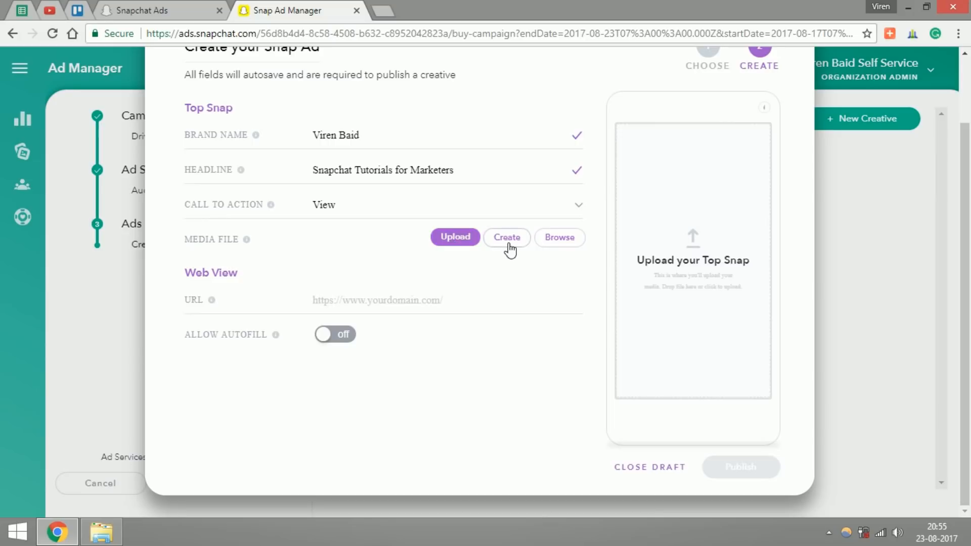
Step: Upload Ad Sample.MP4 from the Desktop as the Top Snap media file and play its preview
click(456, 242)
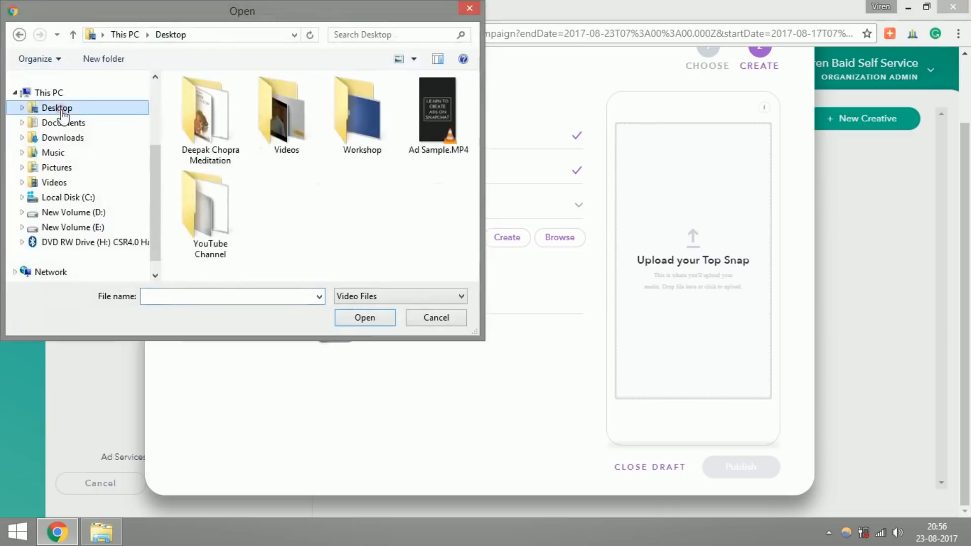
click(449, 120)
double_click(449, 120)
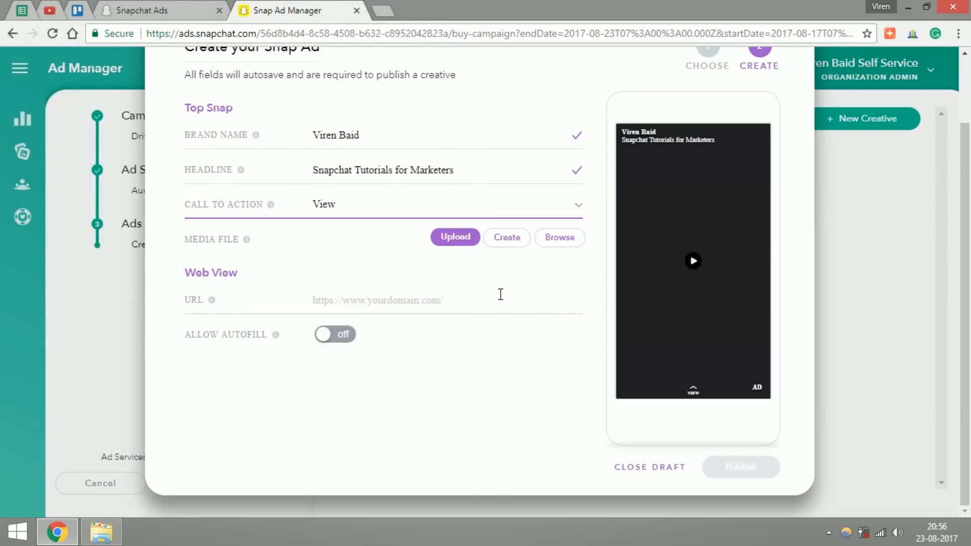
click(693, 302)
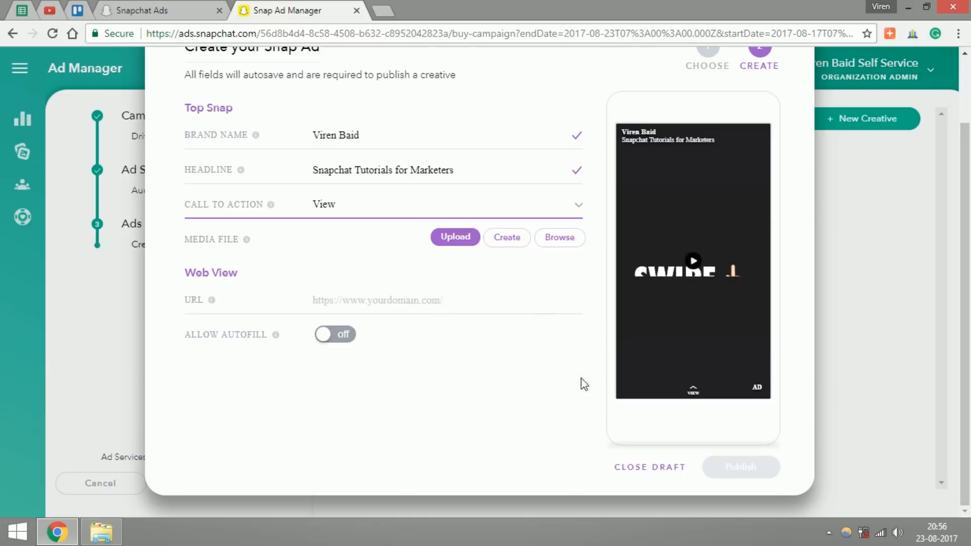
click(349, 302)
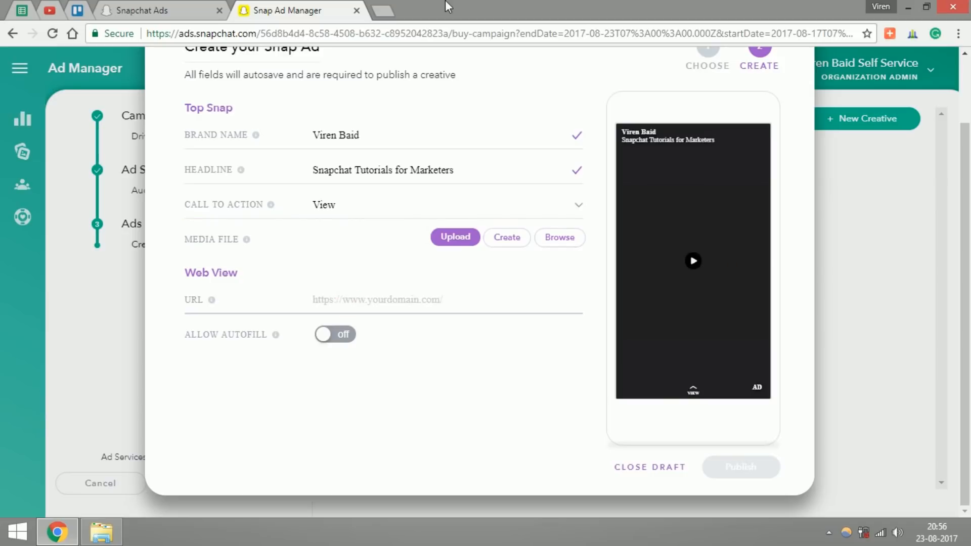
click(390, 11)
text(vire)
key(ctrl+a)
key(ctrl+c)
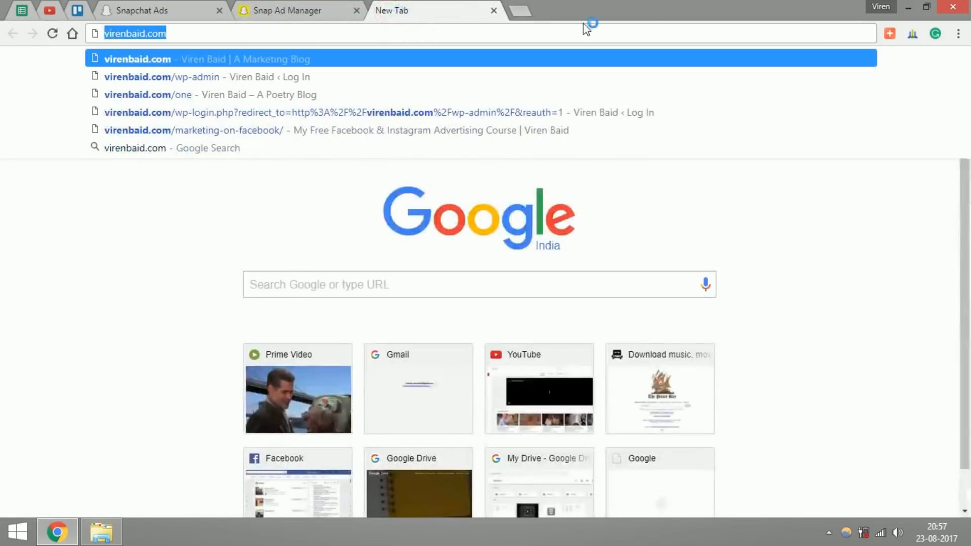
click(494, 11)
key(ctrl+v)
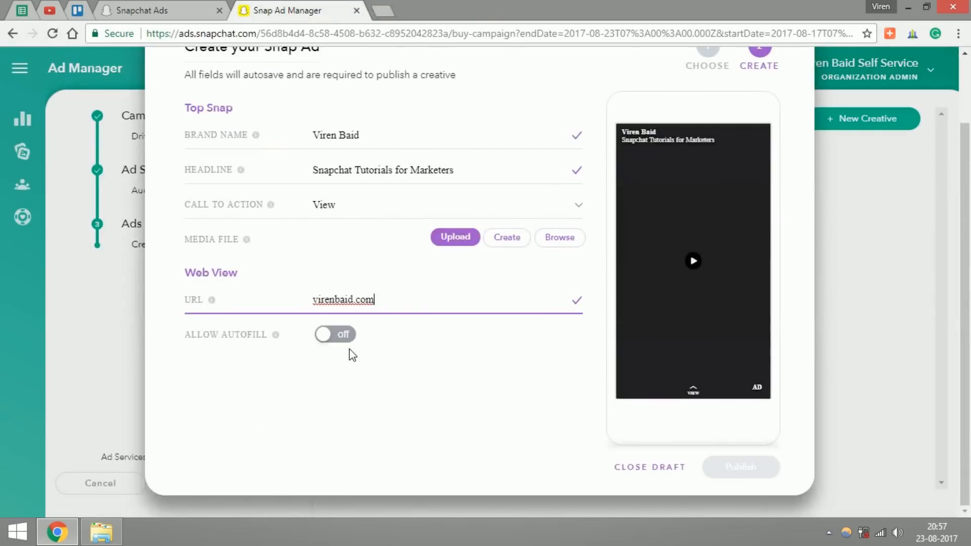
text(http:/)
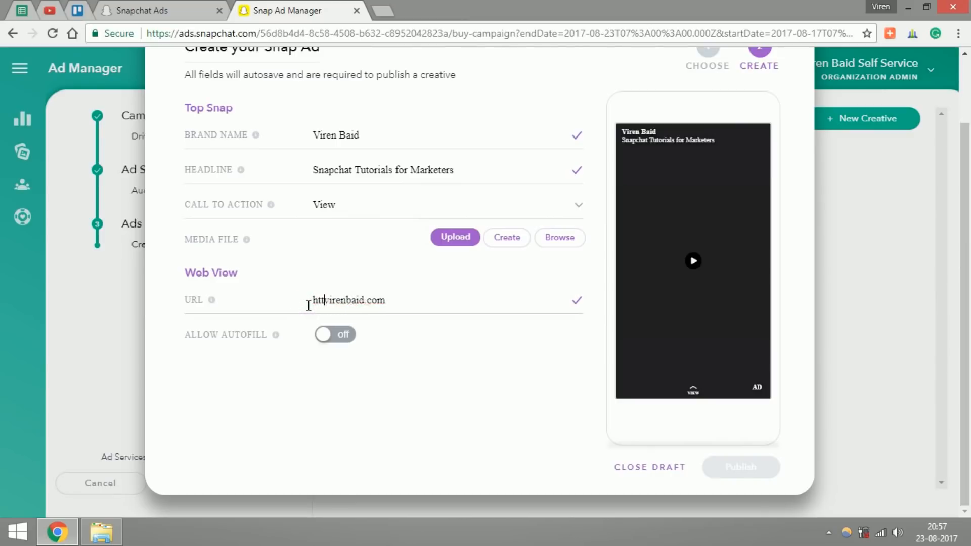
text(/)
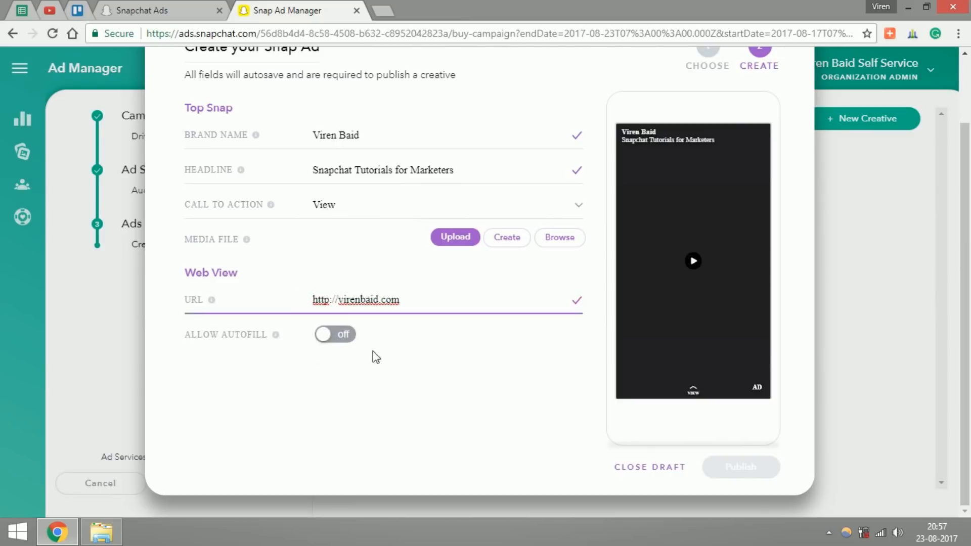
click(405, 368)
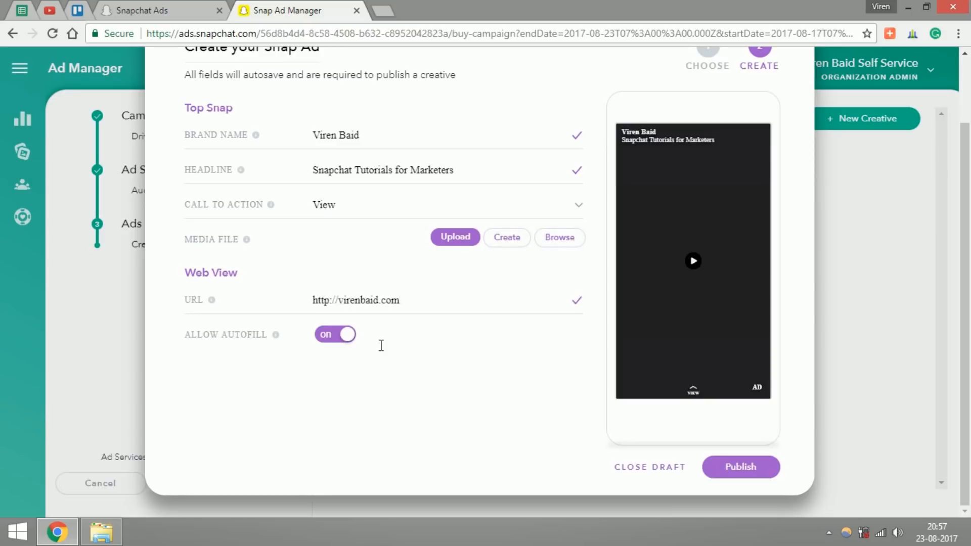
Step: Turn off Allow Autofill for the Web View and publish the creative
click(346, 335)
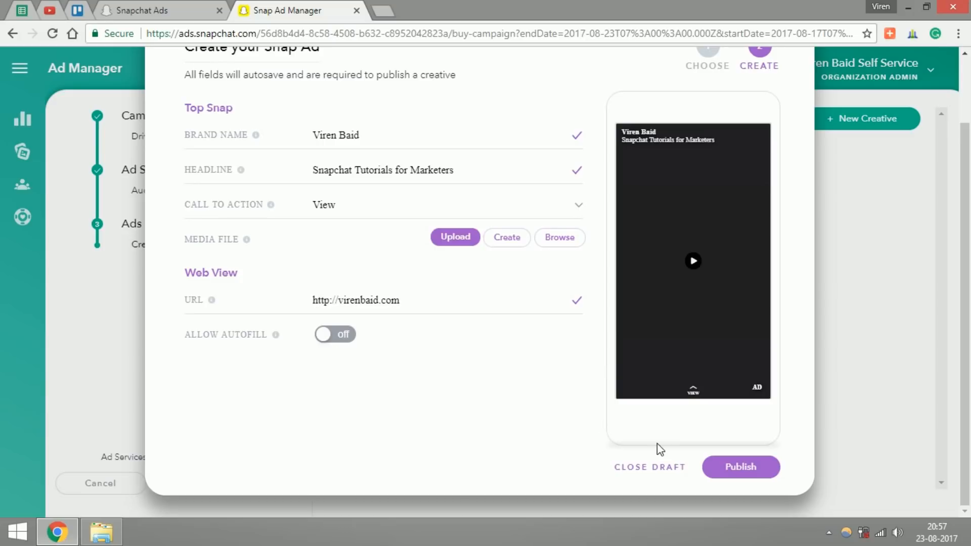
click(722, 476)
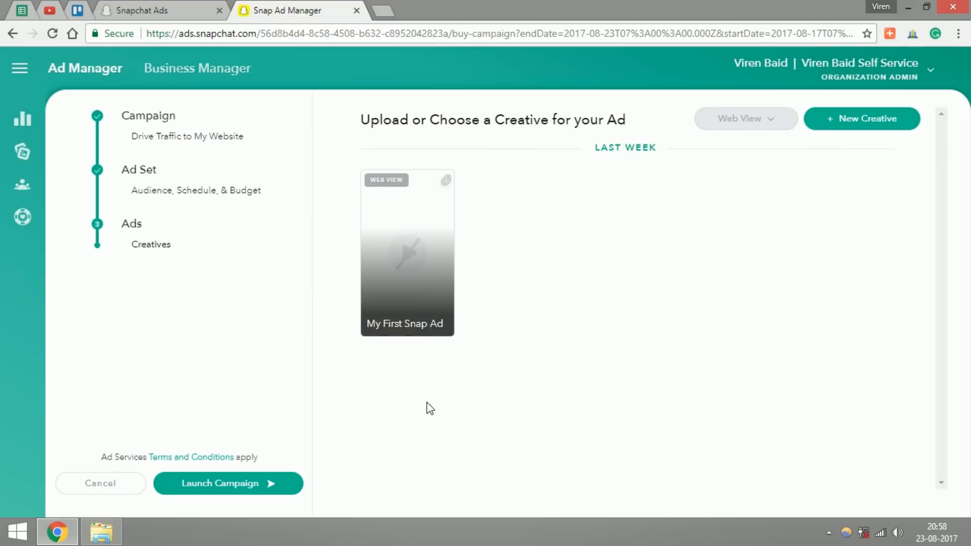
Step: Launch the campaign and bring up the ad account's campaign list
click(219, 485)
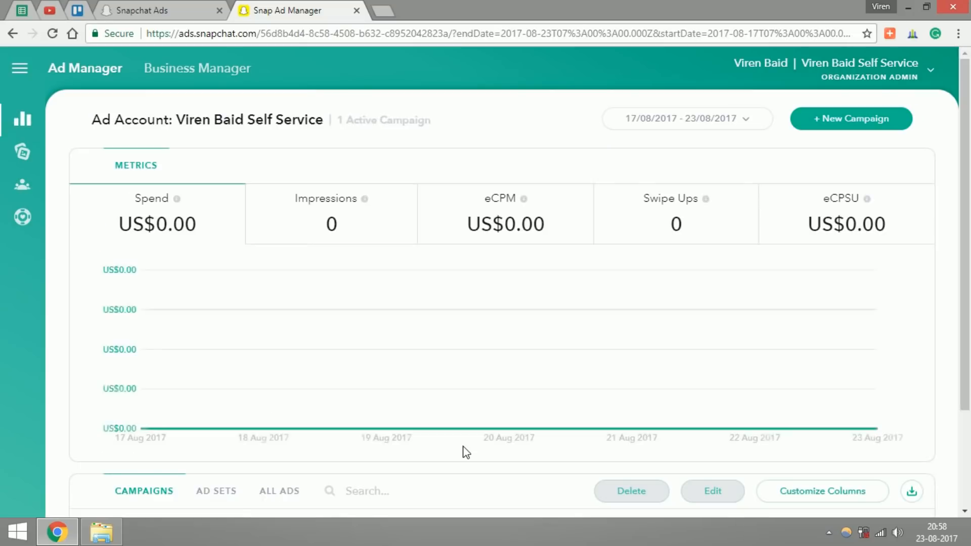
scroll(462, 450, down, 3)
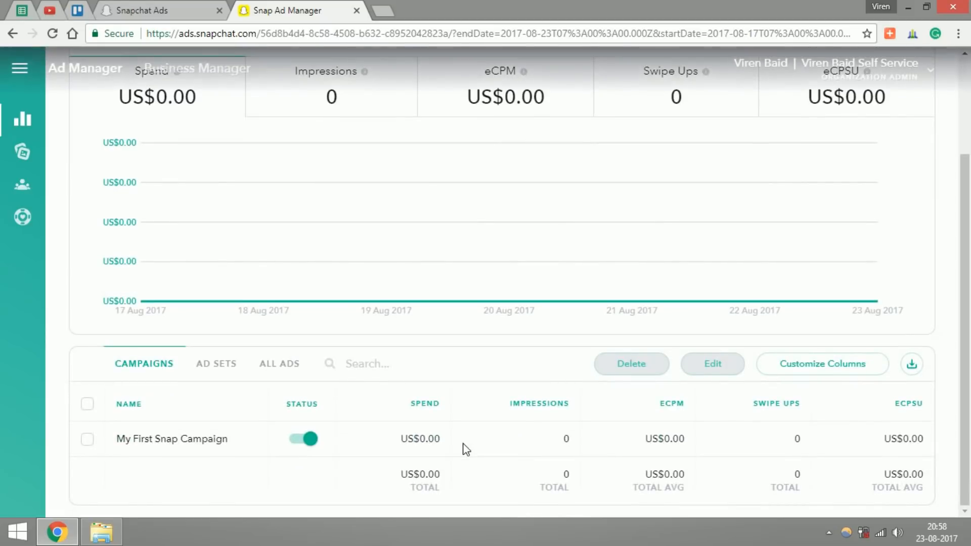